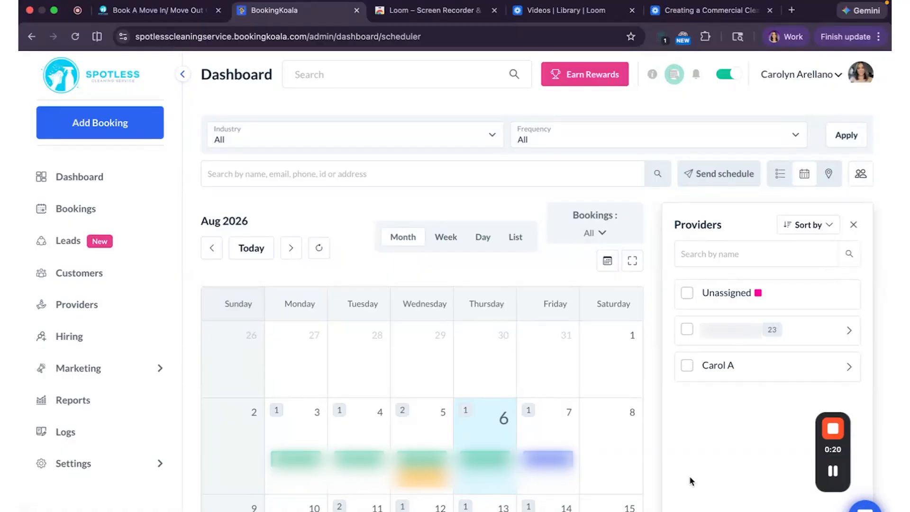
# Switch from the scheduler dashboard to the Leads list.
pyautogui.moveTo(107, 171)
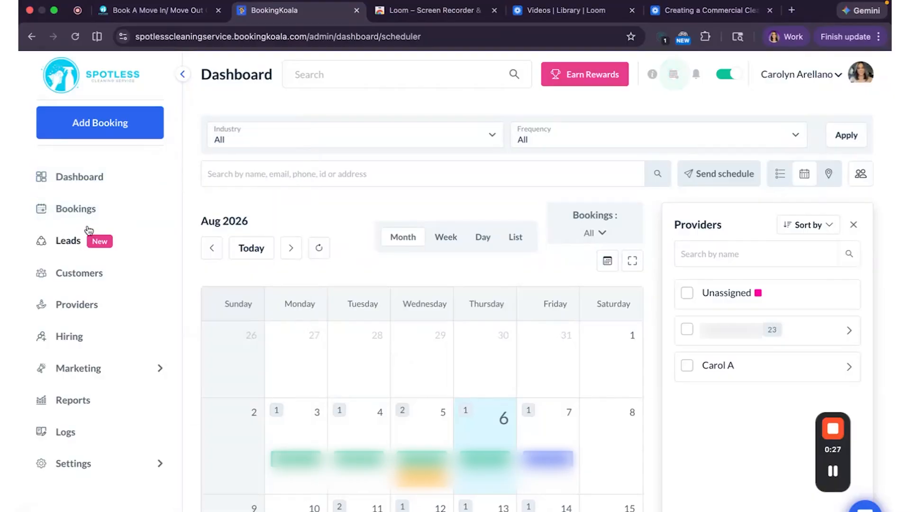
pyautogui.click(69, 241)
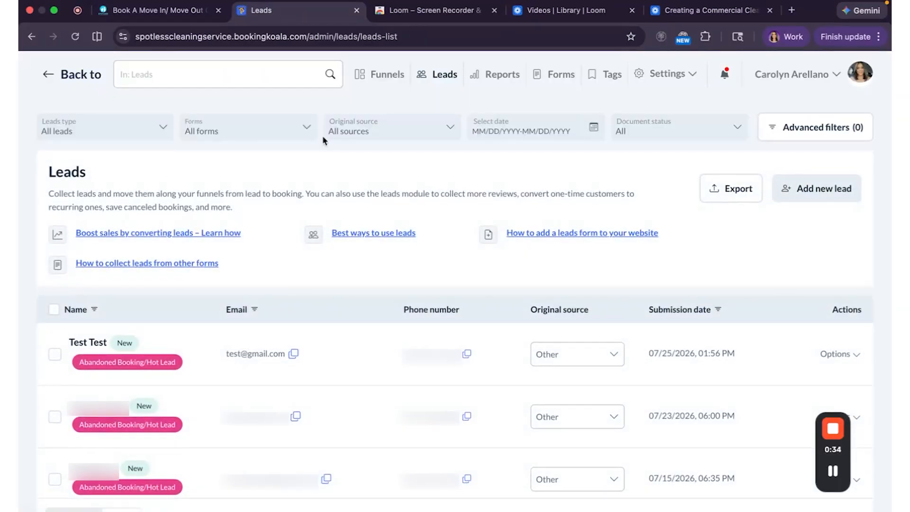
# Go to the Forms page of Leads and start creating a new lead form.
pyautogui.click(563, 77)
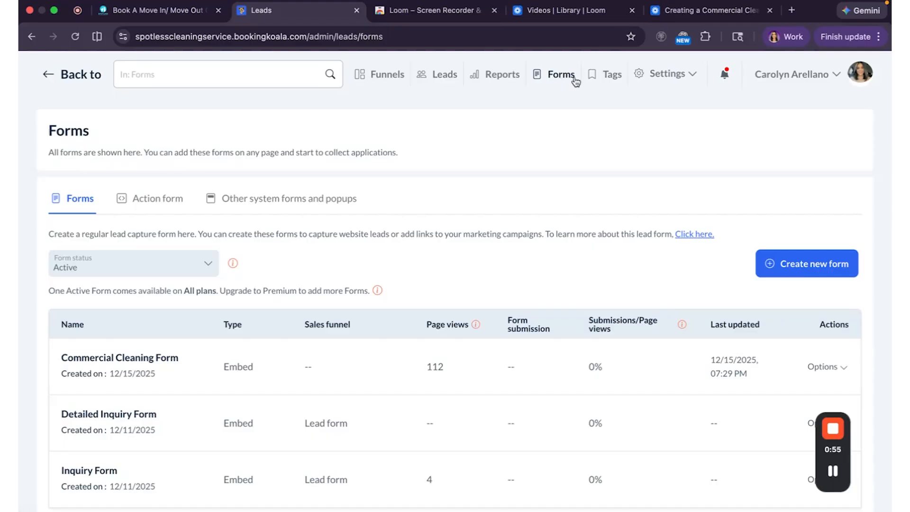
pyautogui.click(797, 274)
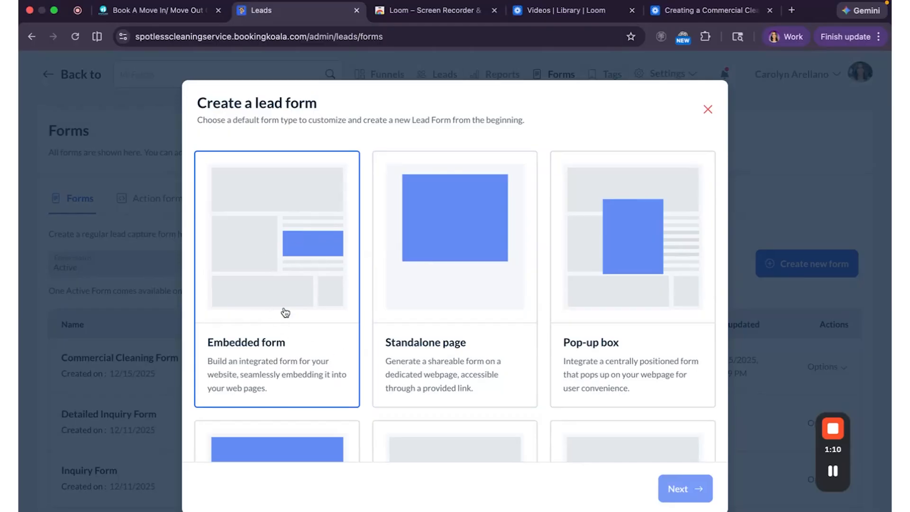
# Create an Embedded form named 'Commercial Cleaning Intake TEST' and save it.
pyautogui.click(696, 490)
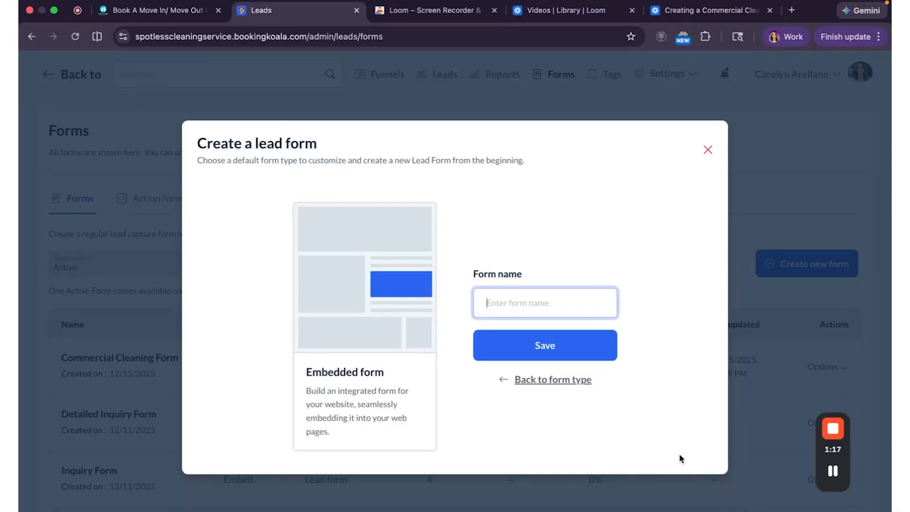
pyautogui.write('Commercial Cleaning')
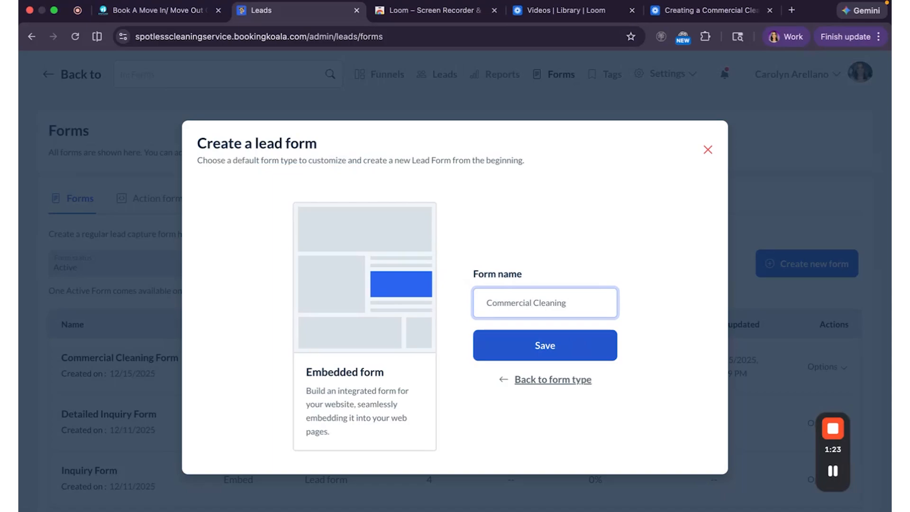
pyautogui.write(' Intake TEST')
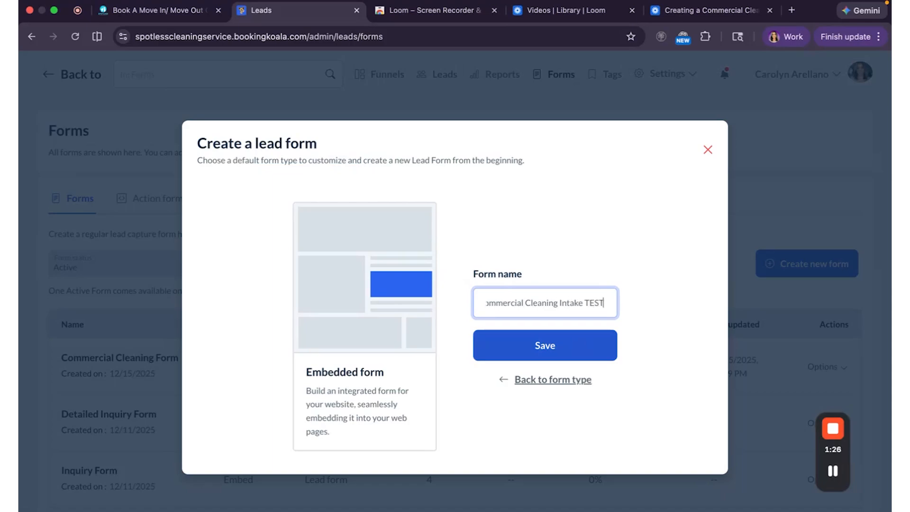
pyautogui.click(552, 355)
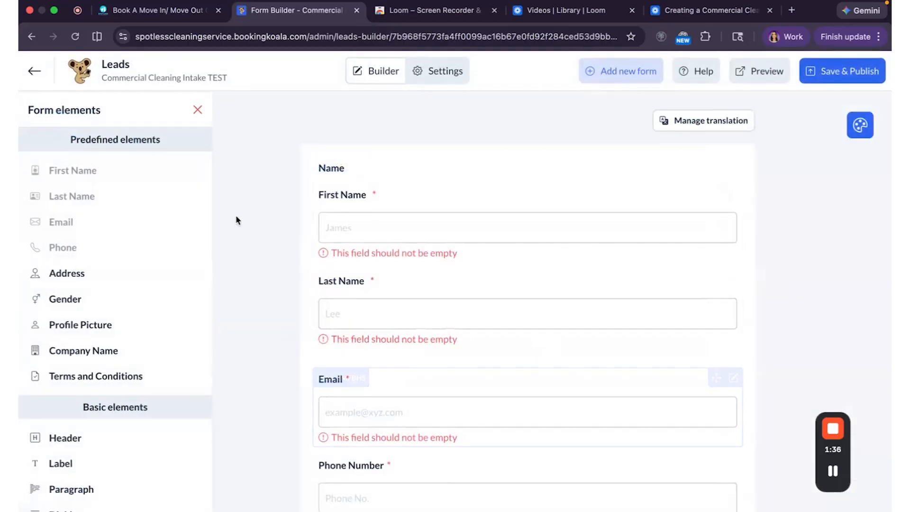
pyautogui.scroll(-3, 237, 220)
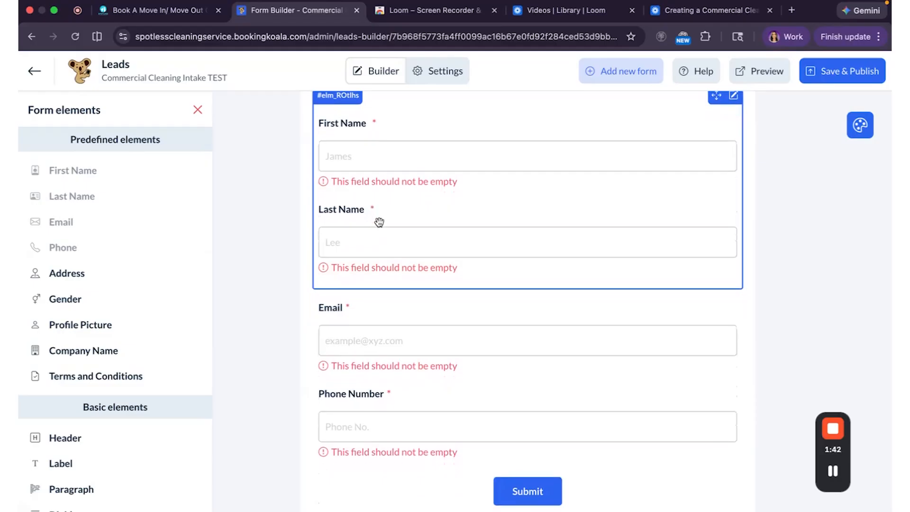
pyautogui.scroll(1, 379, 223)
pyautogui.scroll(2, 379, 222)
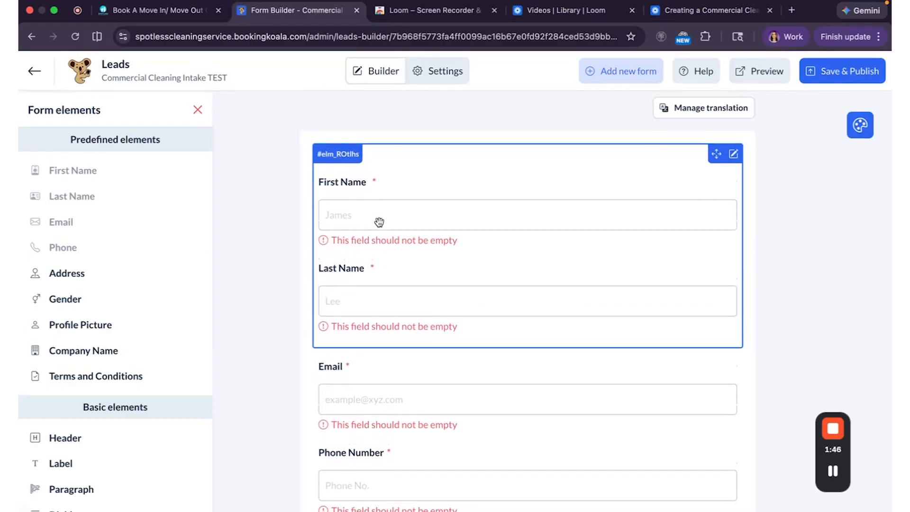
pyautogui.scroll(1, 332, 273)
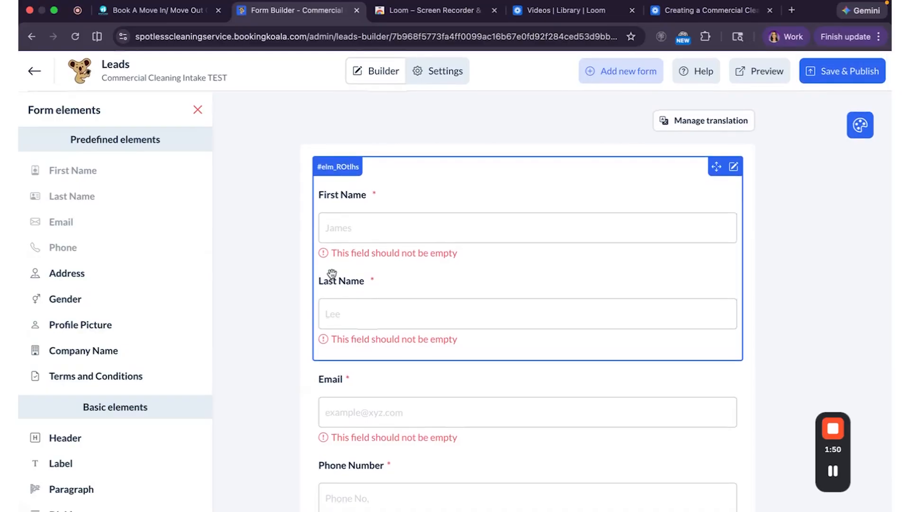
pyautogui.scroll(-4, 331, 265)
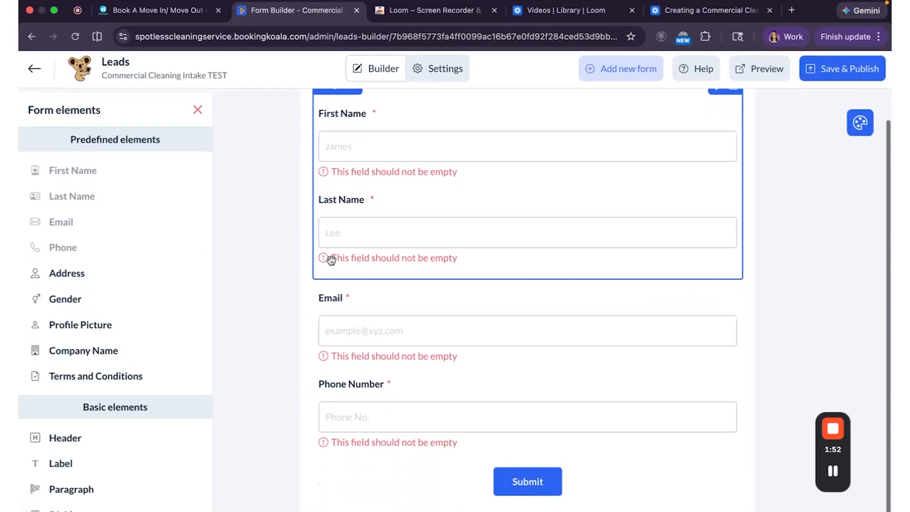
pyautogui.scroll(1, 331, 260)
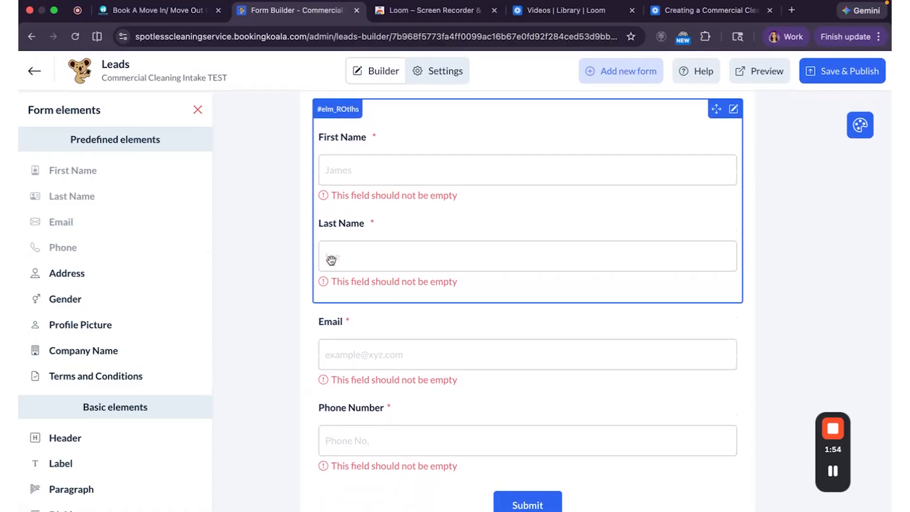
pyautogui.scroll(5, 353, 262)
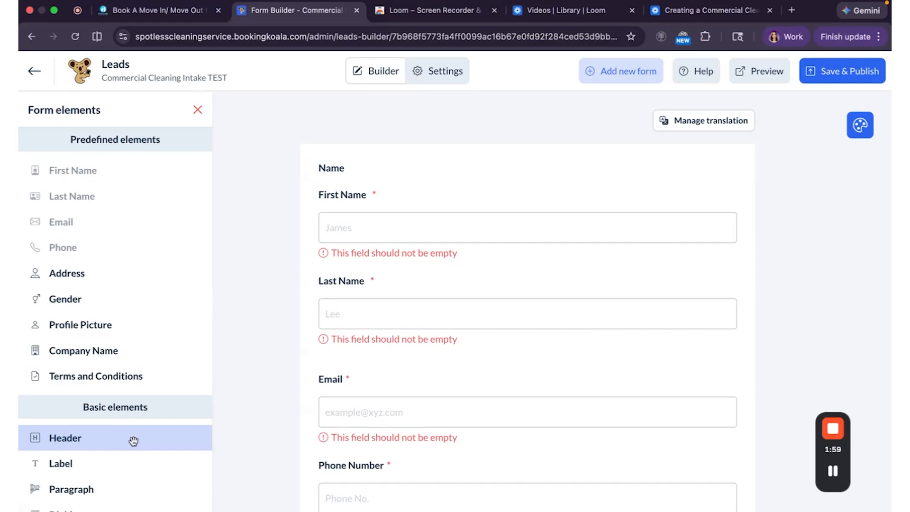
pyautogui.moveTo(135, 441); pyautogui.dragTo(433, 179)
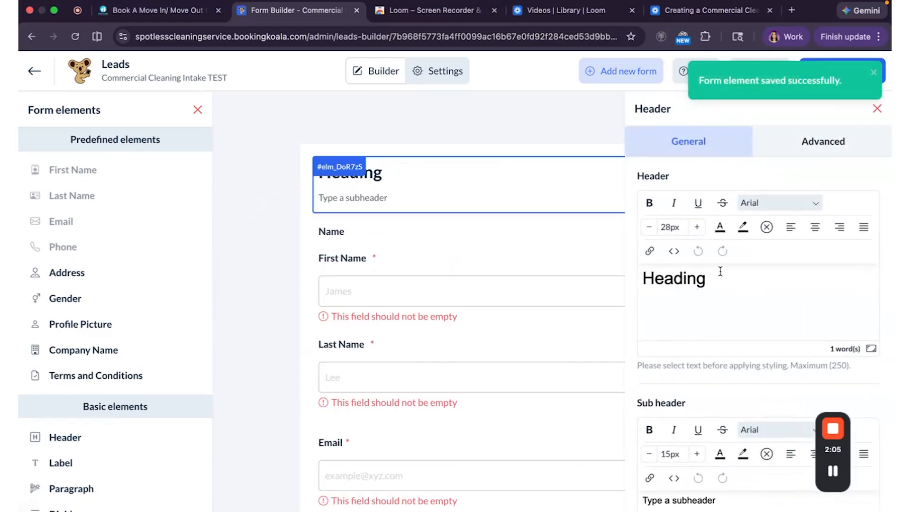
pyautogui.moveTo(724, 278); pyautogui.dragTo(635, 280)
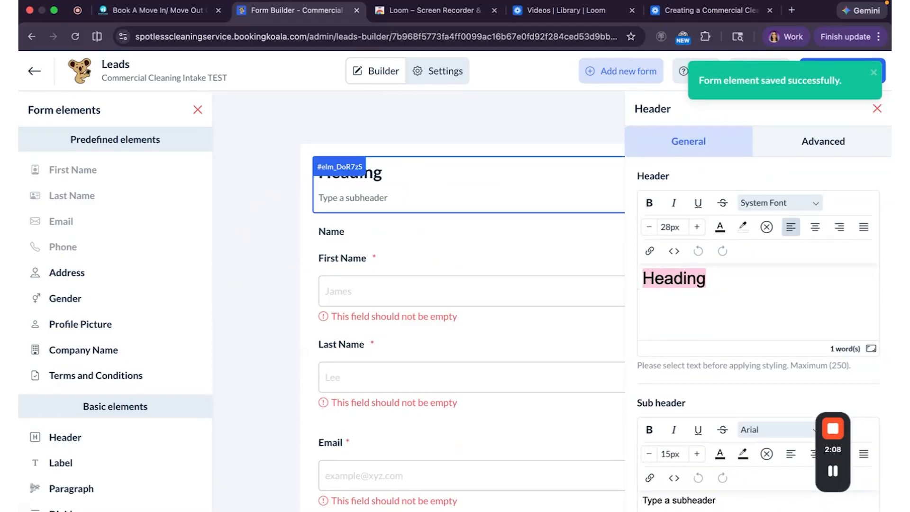
pyautogui.write('Book a Commer')
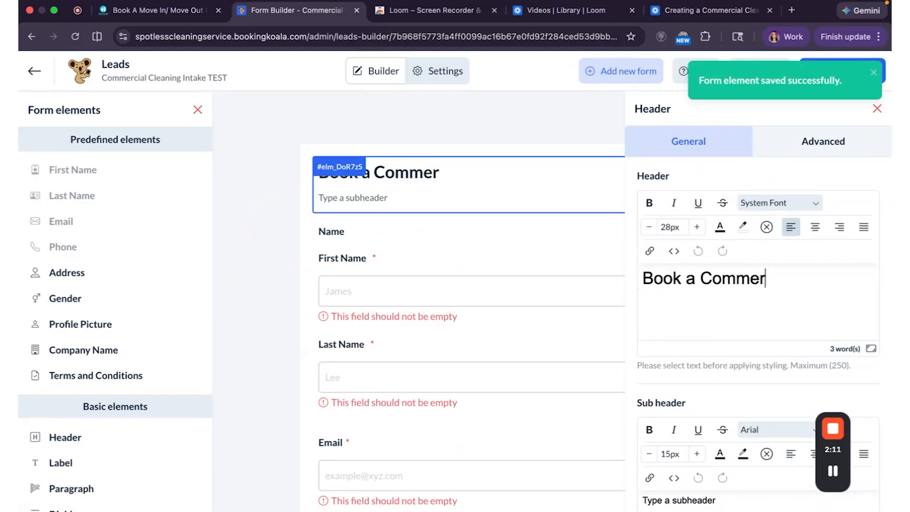
pyautogui.write('cial Cleaning')
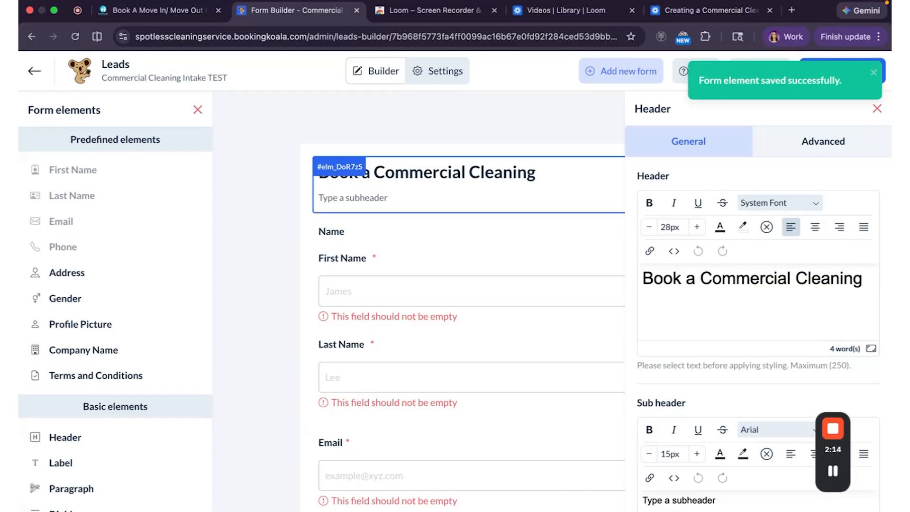
pyautogui.write(' On Site Ev')
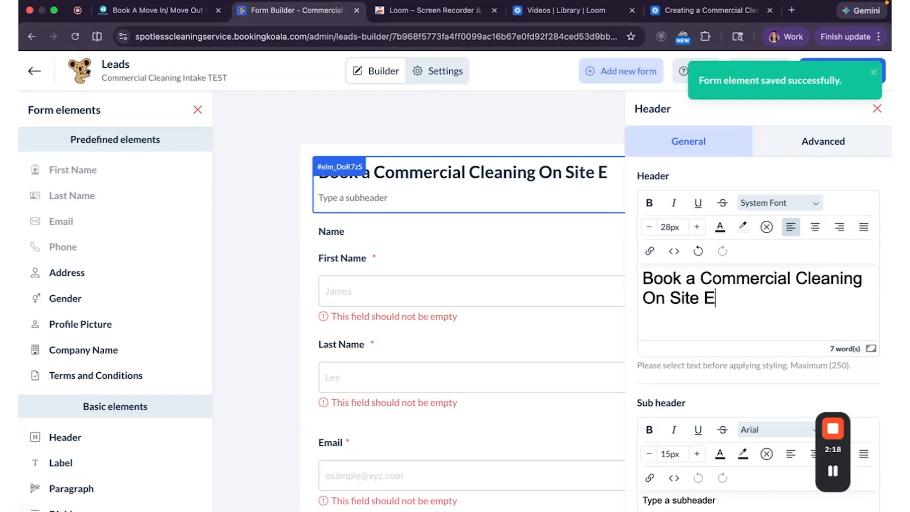
pyautogui.write('aluation')
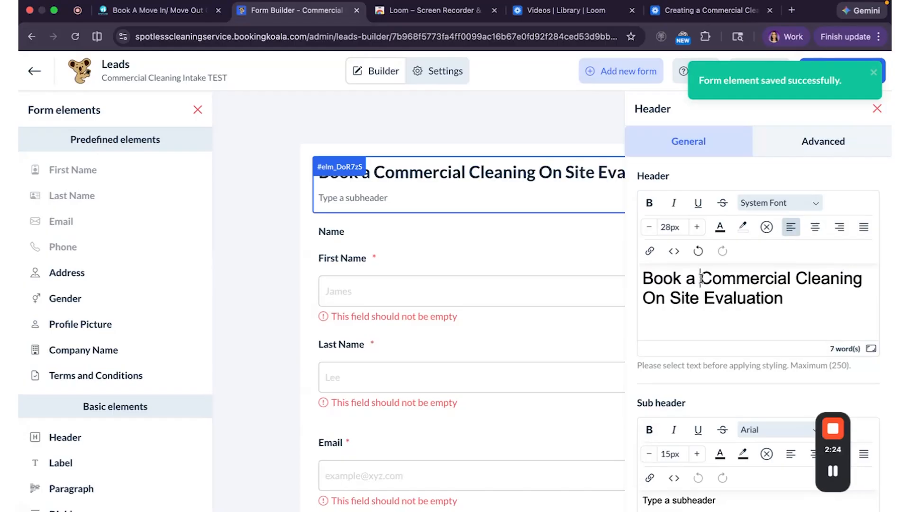
pyautogui.click(701, 277)
pyautogui.write('Free')
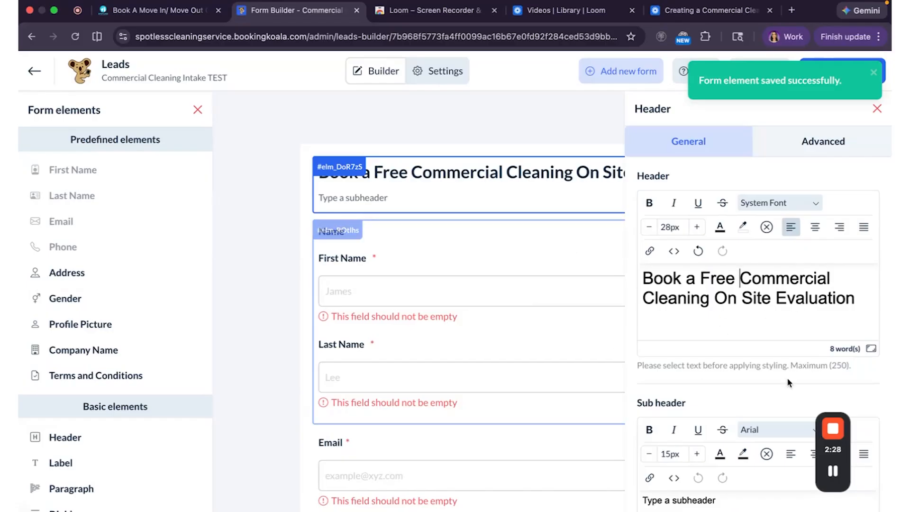
pyautogui.scroll(-1, 688, 327)
pyautogui.scroll(-1, 689, 331)
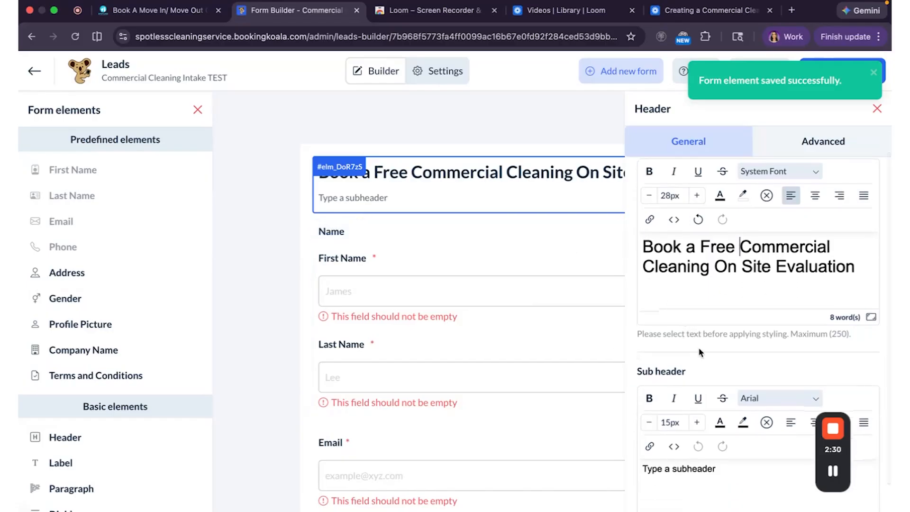
pyautogui.scroll(-2, 707, 285)
pyautogui.scroll(-2, 707, 284)
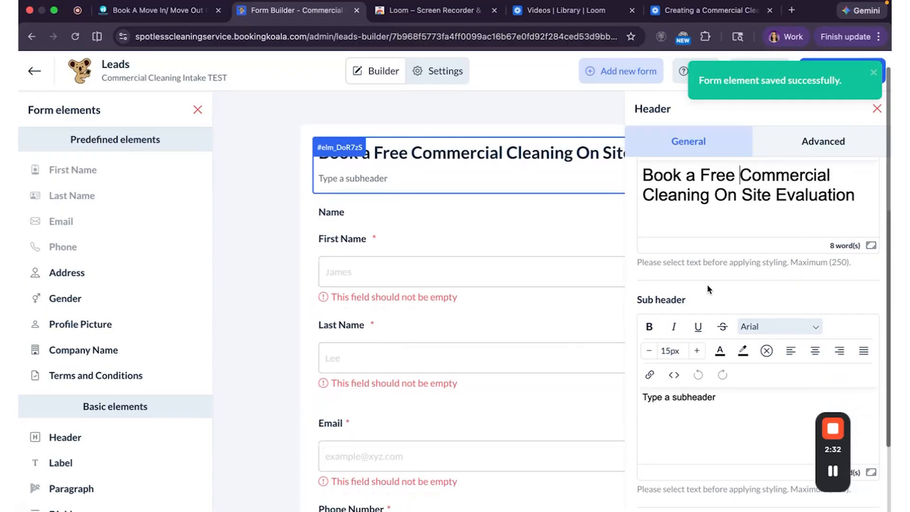
pyautogui.click(730, 399)
pyautogui.moveTo(714, 399); pyautogui.dragTo(643, 400)
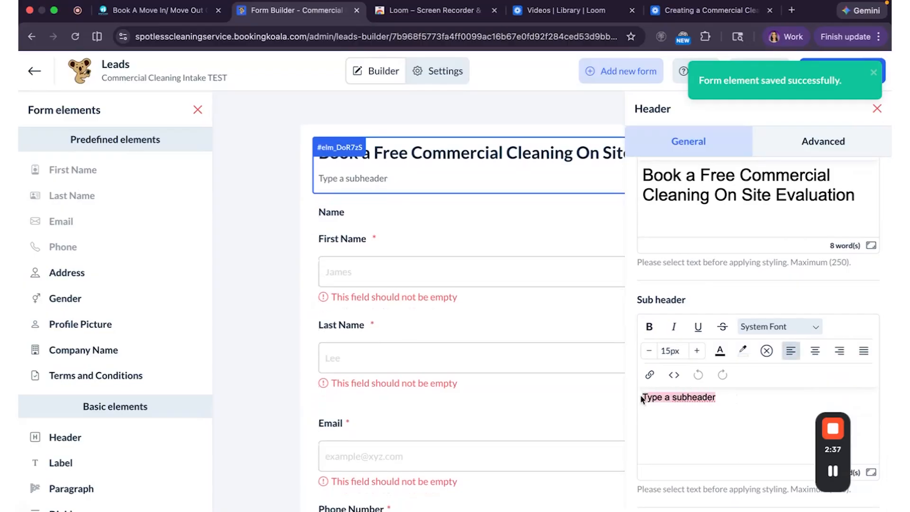
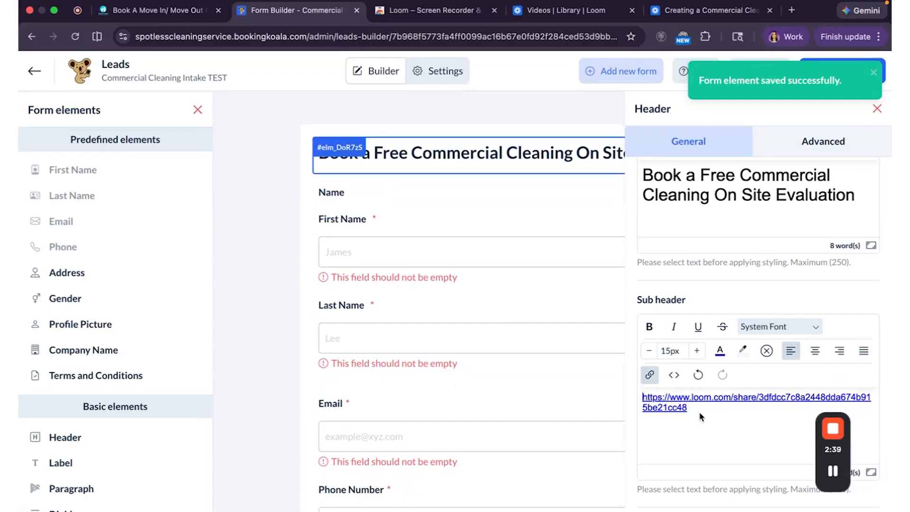
pyautogui.moveTo(688, 408); pyautogui.dragTo(643, 397)
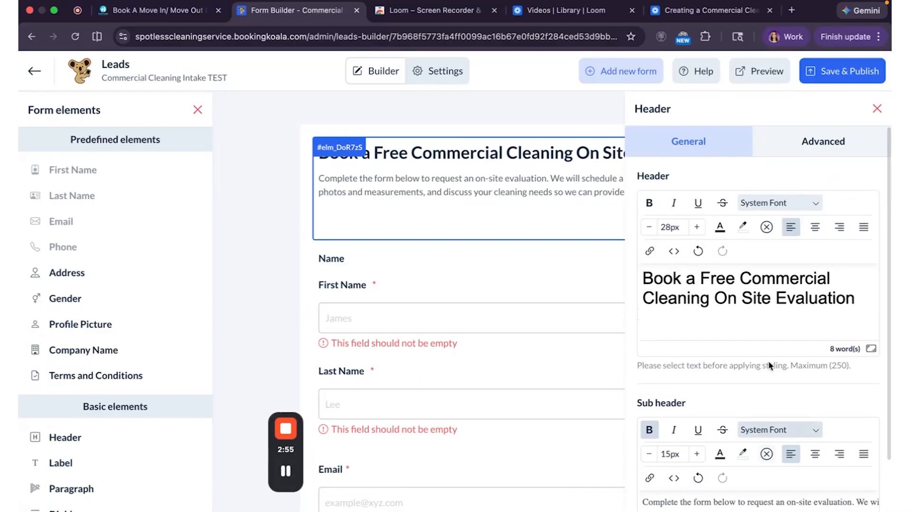
pyautogui.click(877, 108)
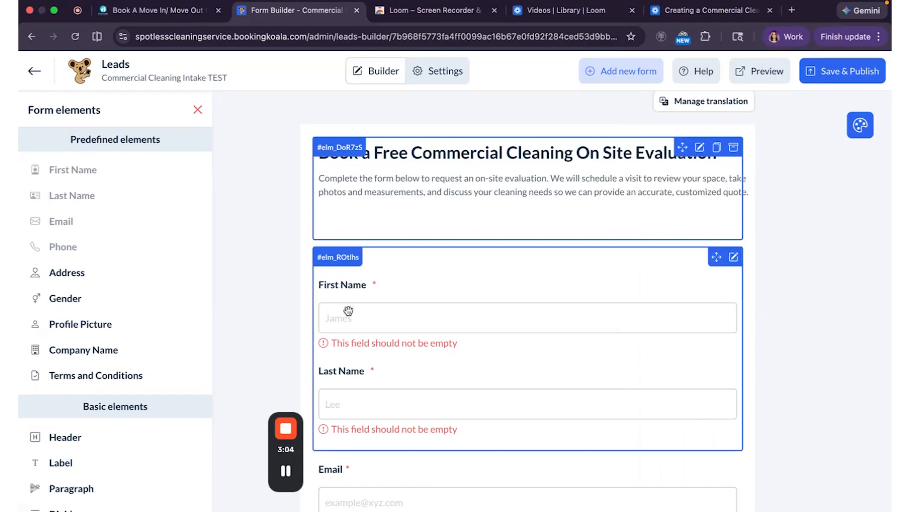
pyautogui.scroll(-2, 356, 351)
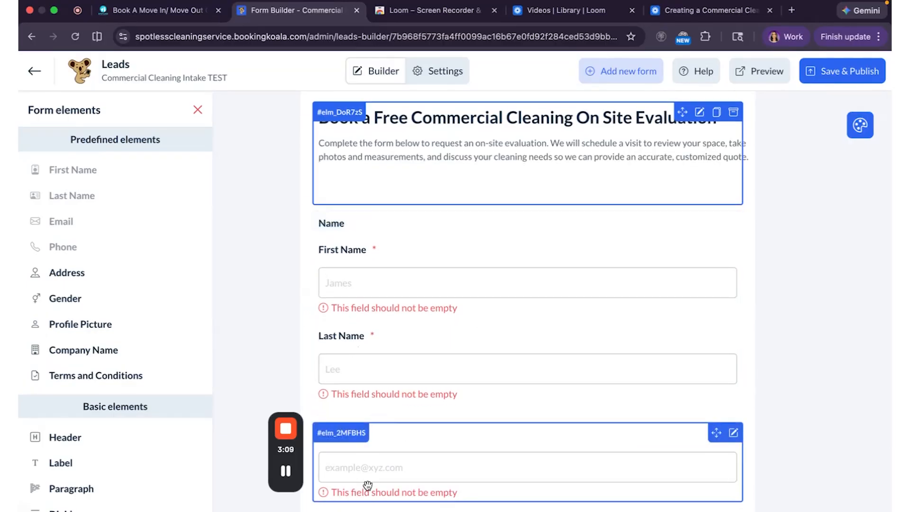
pyautogui.scroll(-4, 368, 474)
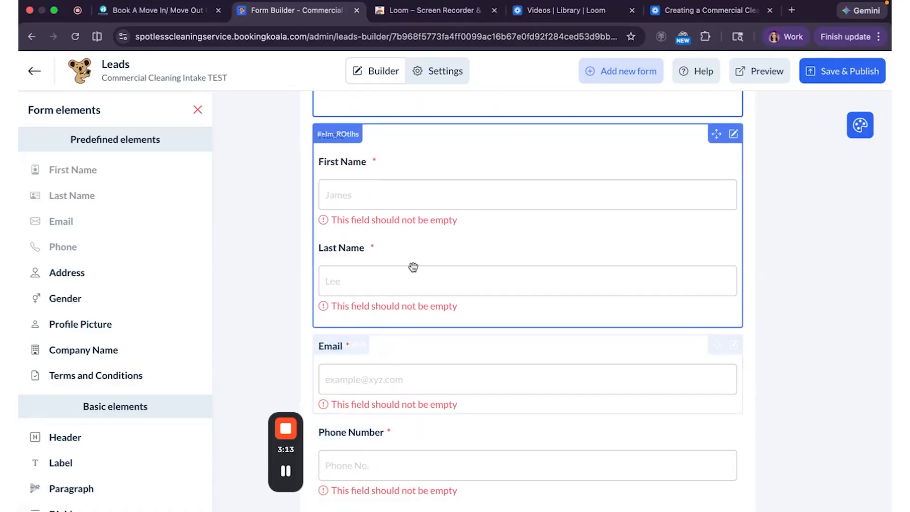
pyautogui.scroll(5, 413, 266)
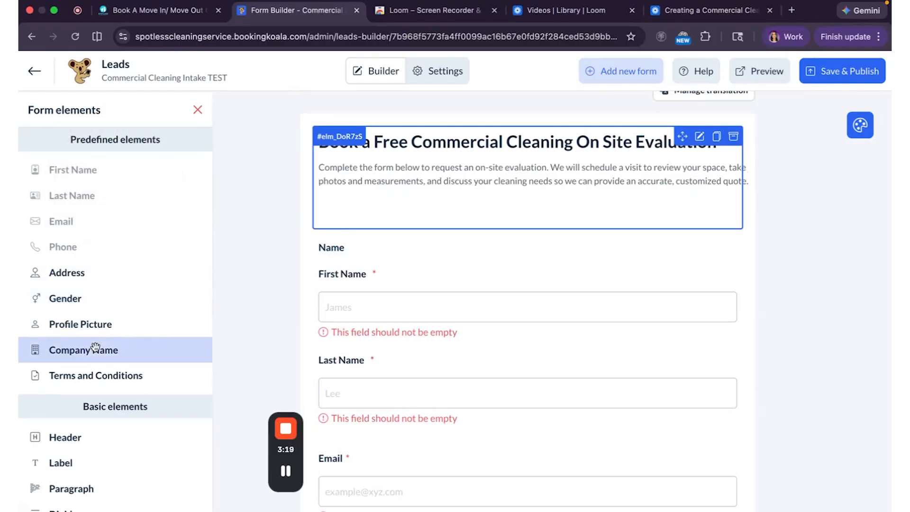
# Place a Company Name field beneath the evaluation heading, above the first and last name fields.
pyautogui.moveTo(84, 351); pyautogui.dragTo(398, 269)
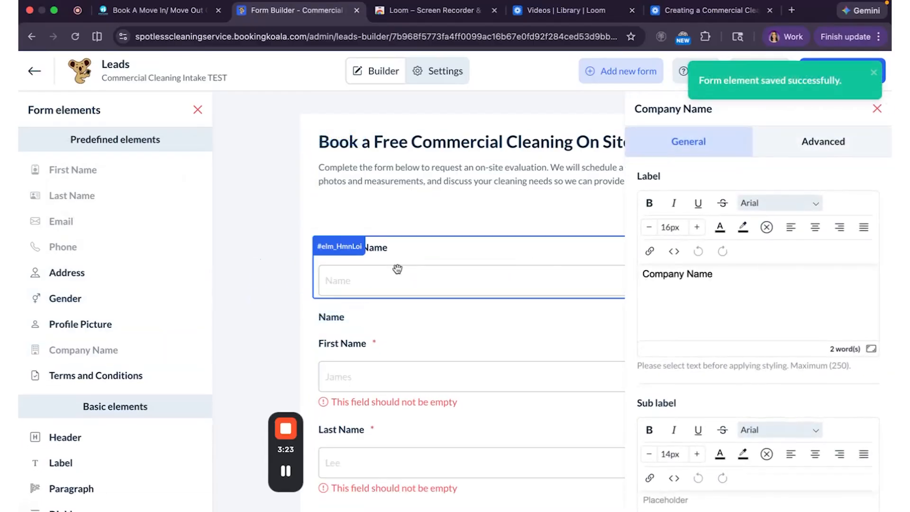
pyautogui.click(735, 275)
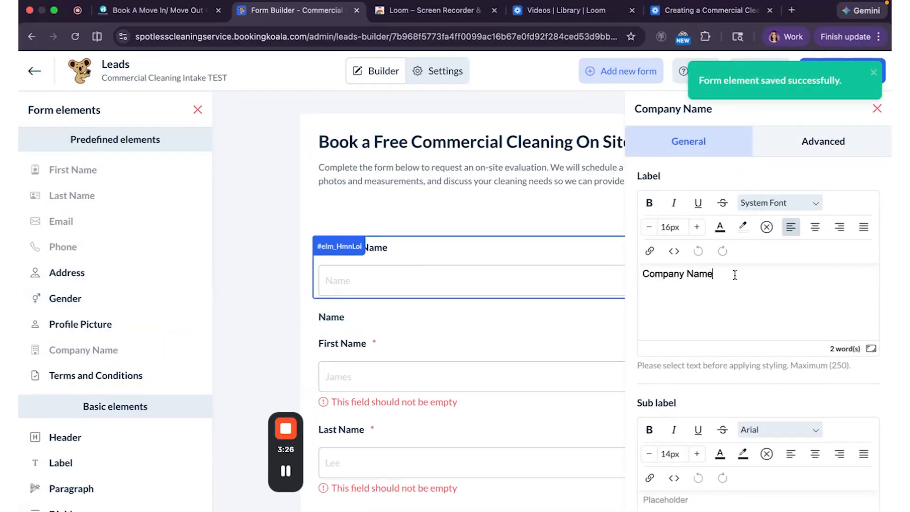
pyautogui.press('BackSpace')
pyautogui.click(512, 184)
pyautogui.click(483, 254)
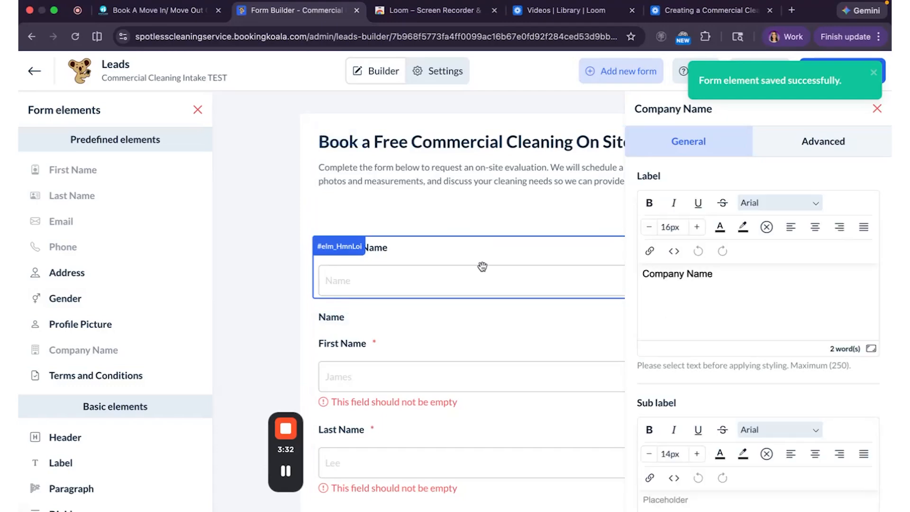
pyautogui.scroll(-1, 488, 314)
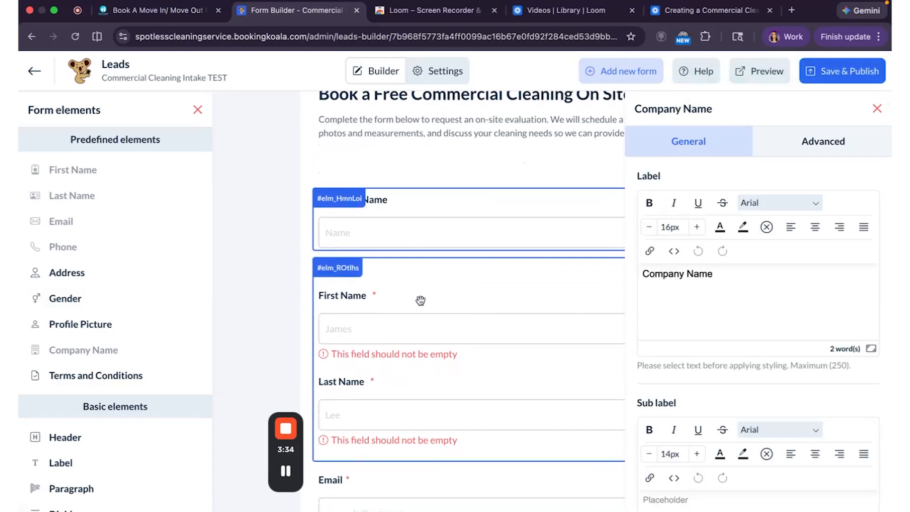
pyautogui.moveTo(421, 301); pyautogui.dragTo(433, 279)
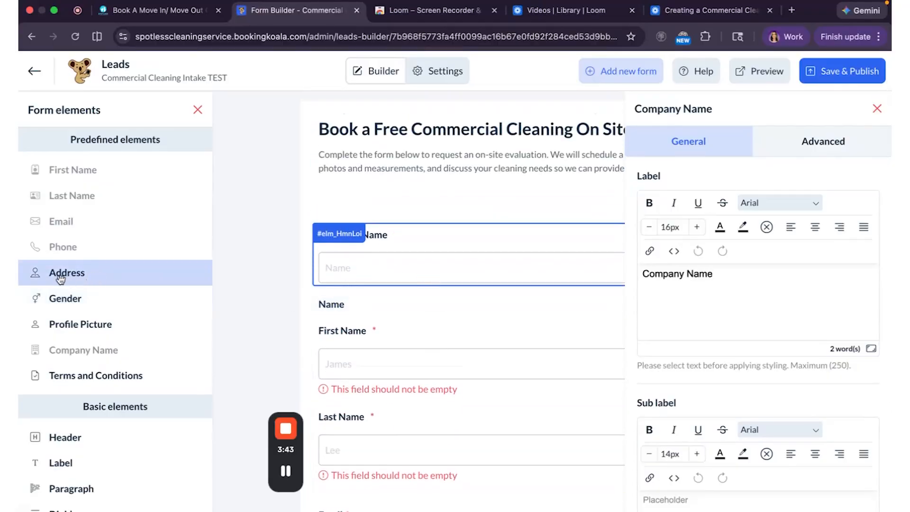
# Drop the predefined Address element under Company Name, above the first and last name fields.
pyautogui.moveTo(60, 280); pyautogui.dragTo(363, 320)
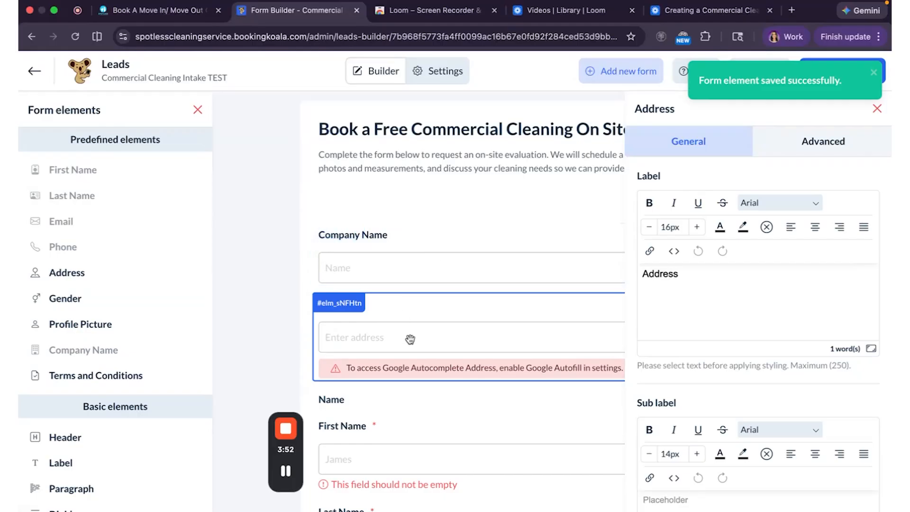
pyautogui.scroll(-4, 401, 462)
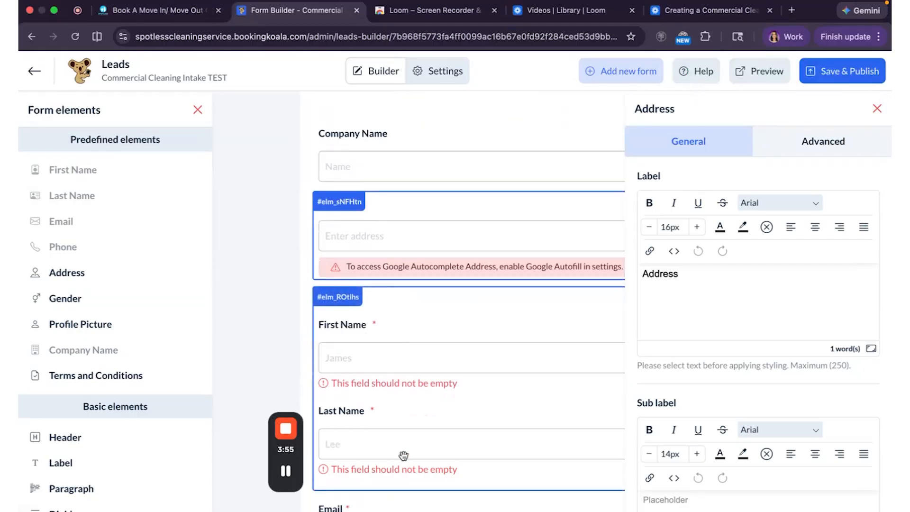
pyautogui.scroll(-3, 404, 455)
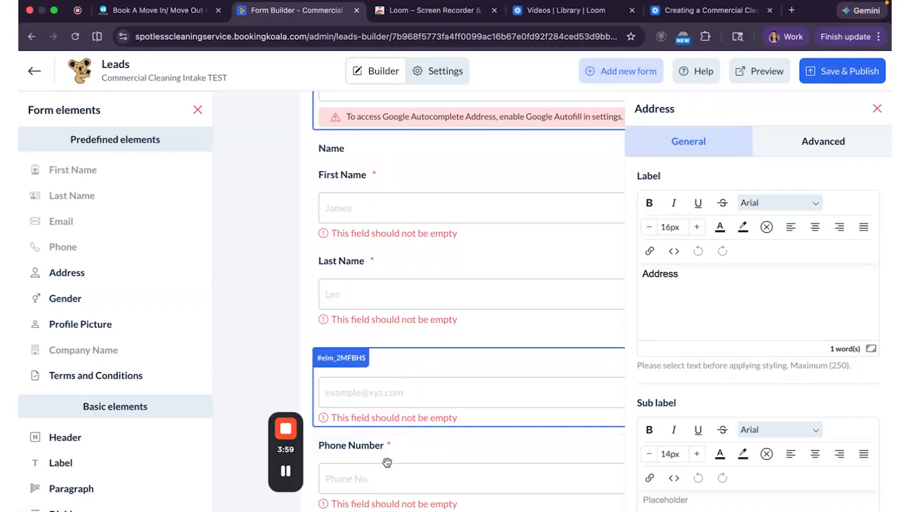
pyautogui.scroll(-2, 390, 480)
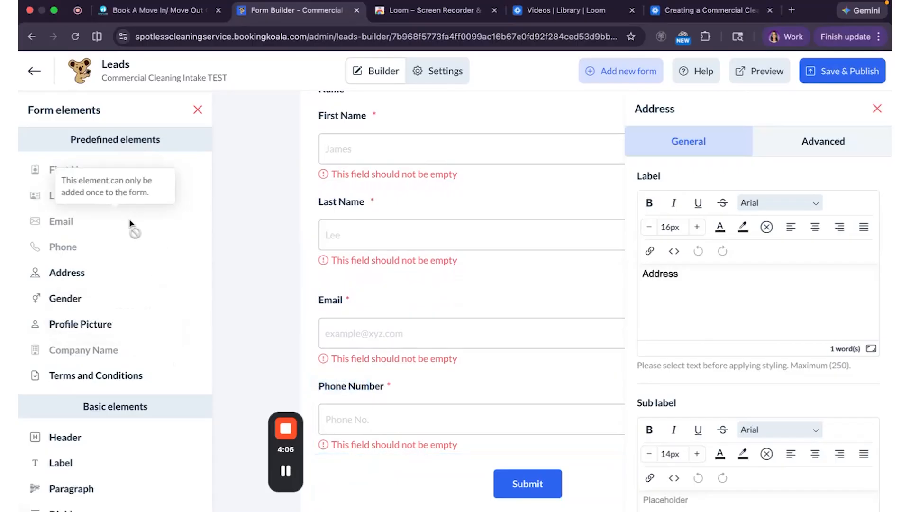
pyautogui.scroll(-3, 131, 237)
pyautogui.scroll(-3, 127, 275)
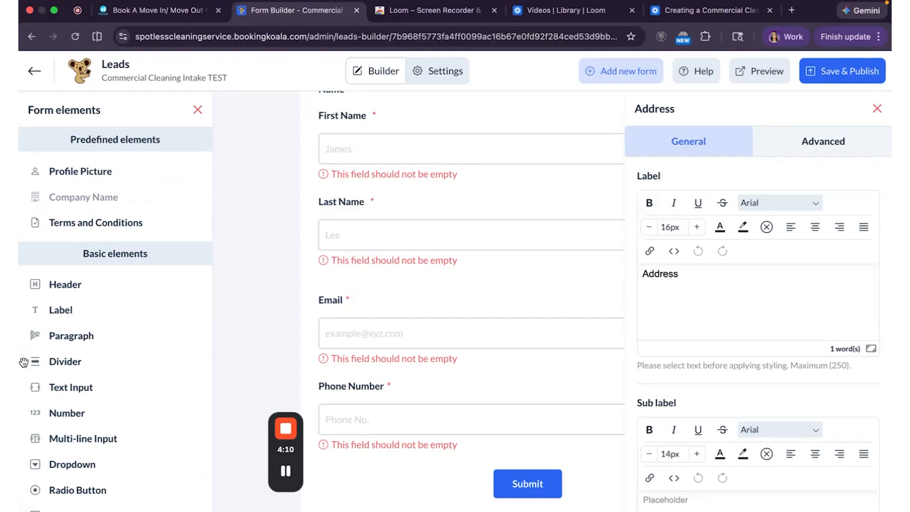
pyautogui.scroll(-2, 148, 395)
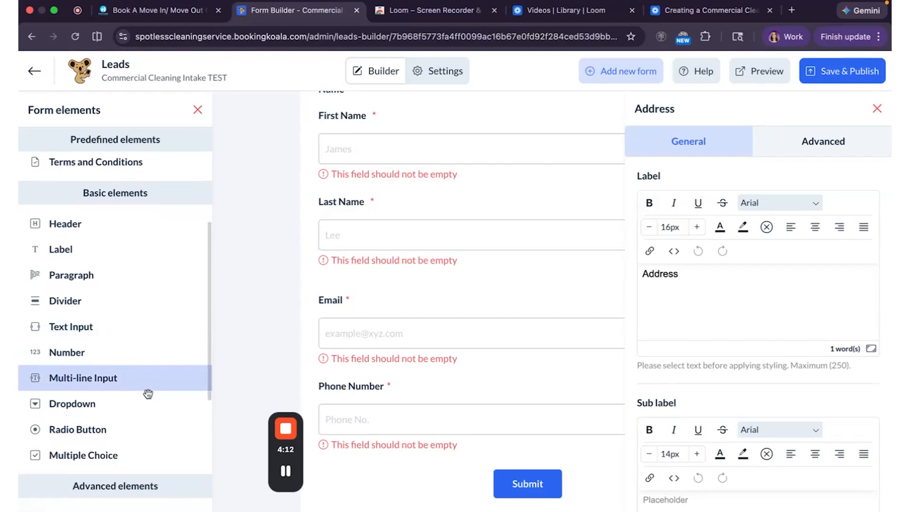
pyautogui.scroll(-1, 148, 396)
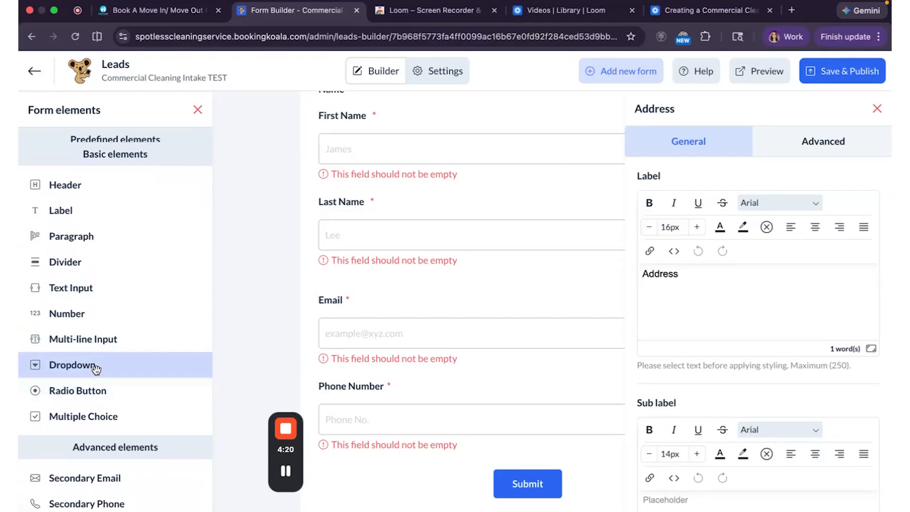
# Add a Dropdown below Phone Number labelled 'Select Your Faculity Type'.
pyautogui.moveTo(99, 369); pyautogui.dragTo(420, 460)
pyautogui.scroll(-2, 420, 459)
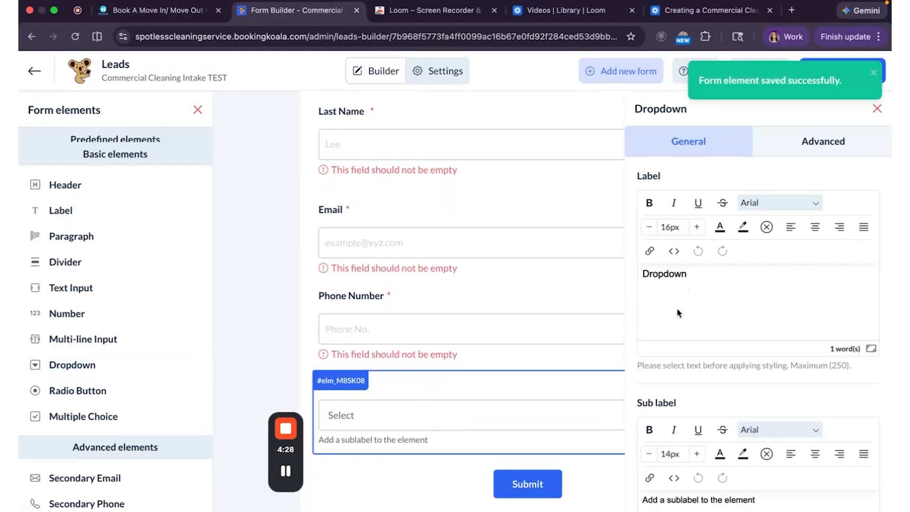
pyautogui.click(692, 289)
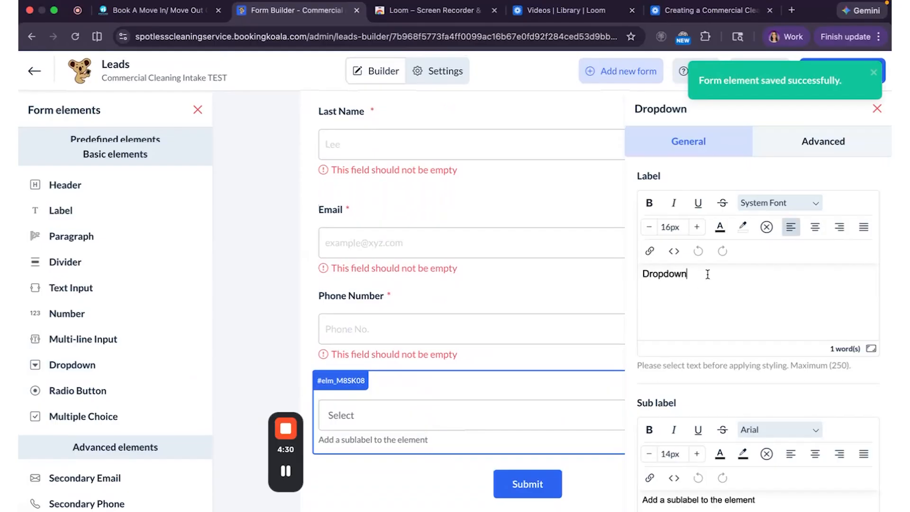
pyautogui.moveTo(708, 274); pyautogui.dragTo(630, 276)
pyautogui.write('Select Your Facu')
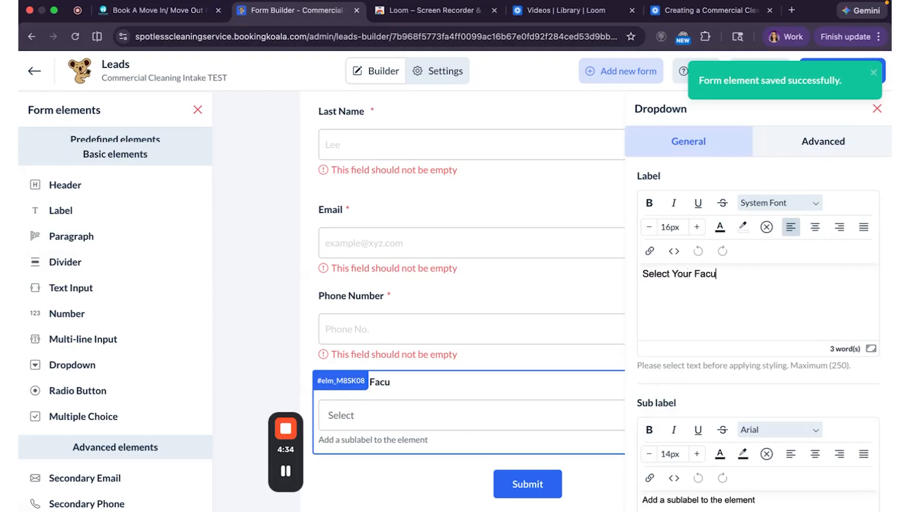
pyautogui.write('lity Type')
# Clear the dropdown's default sublabel text and bring up its Advanced options.
pyautogui.scroll(-5, 743, 347)
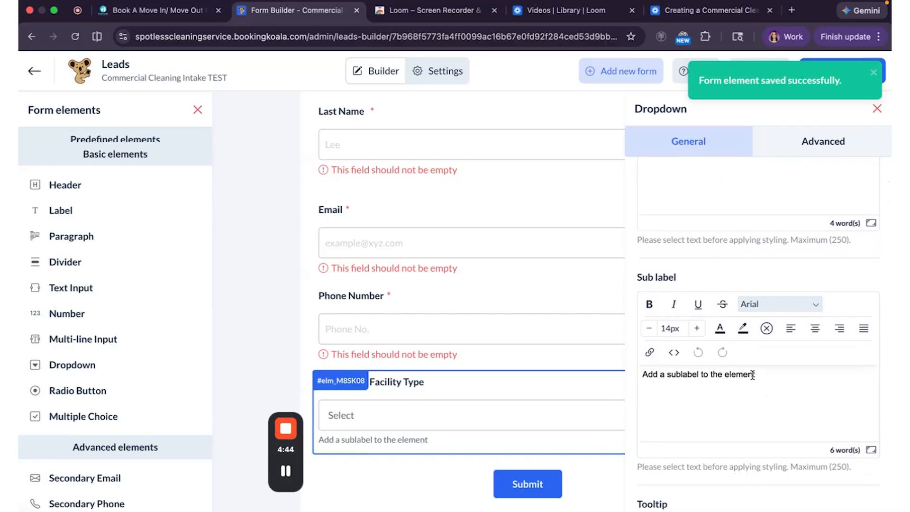
pyautogui.moveTo(769, 375); pyautogui.dragTo(656, 374)
pyautogui.press('BackSpace')
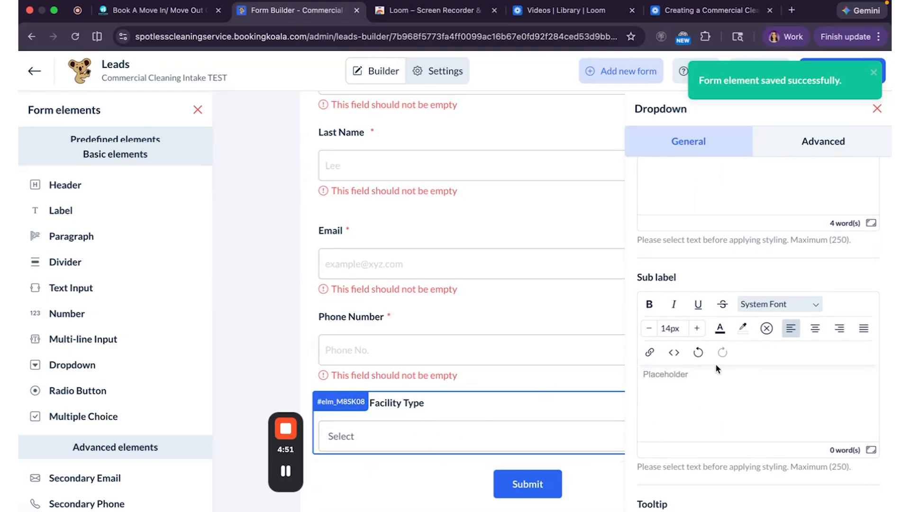
pyautogui.click(823, 147)
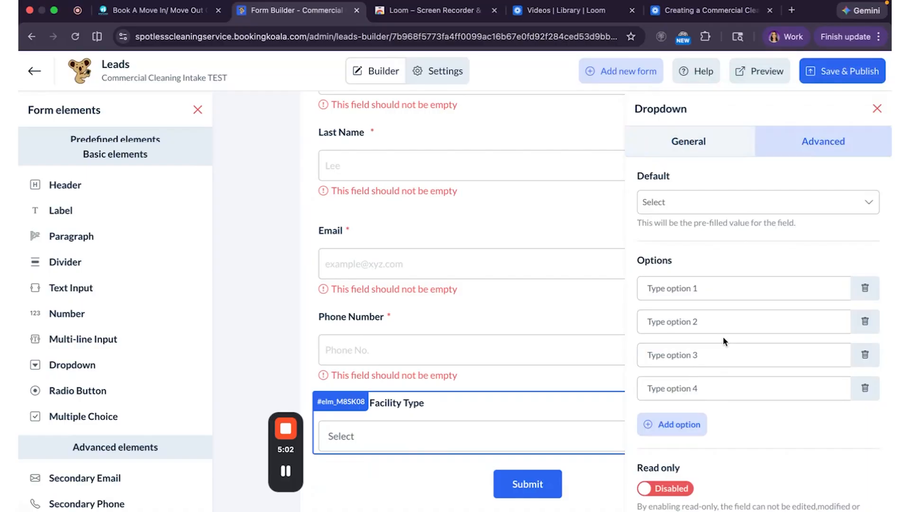
# Enter nine facility type options, from Office / Corporate Space through Other (Please Specify).
pyautogui.click(708, 287)
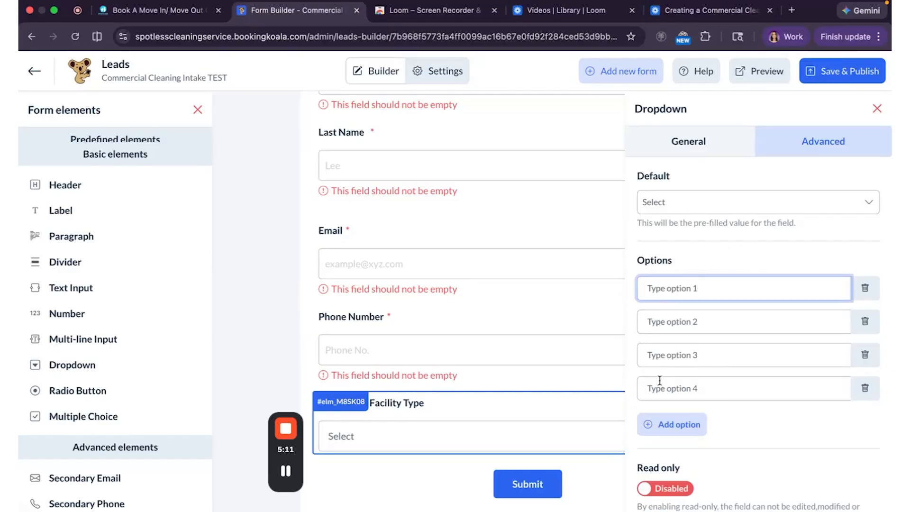
pyautogui.click(681, 425)
pyautogui.click(678, 462)
pyautogui.scroll(-1, 679, 467)
pyautogui.click(678, 469)
pyautogui.click(672, 488)
pyautogui.scroll(-2, 671, 455)
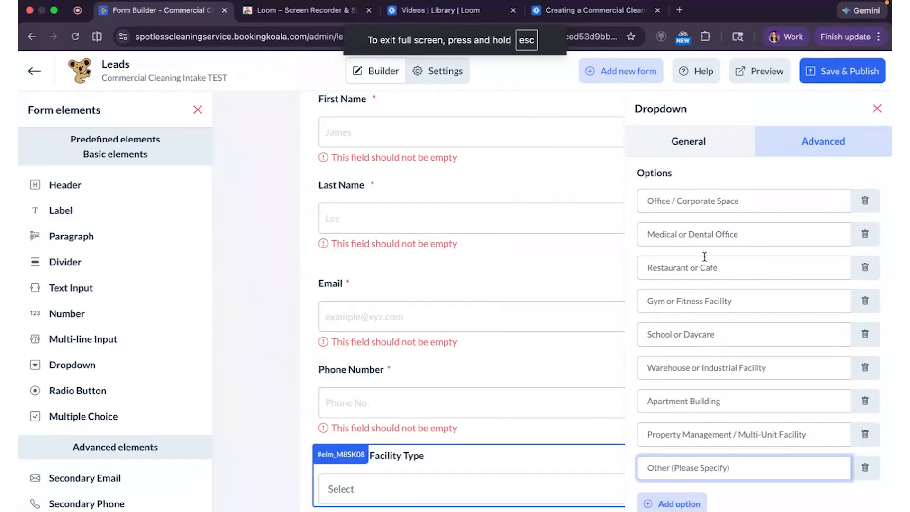
pyautogui.scroll(-3, 705, 257)
pyautogui.scroll(3, 705, 256)
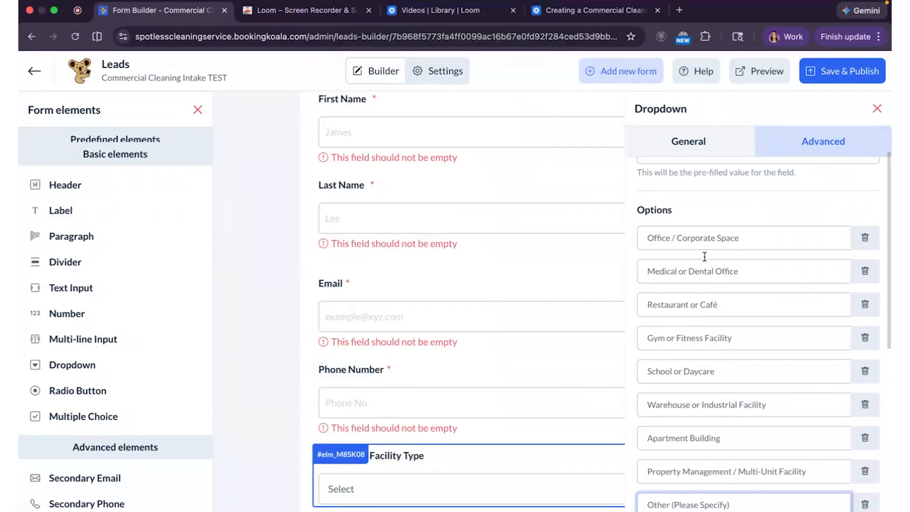
pyautogui.scroll(-10, 705, 256)
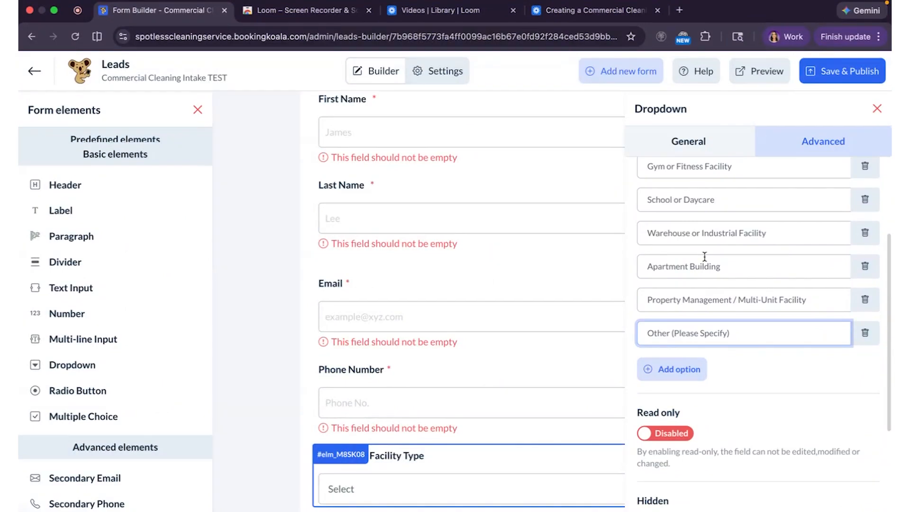
pyautogui.scroll(-2, 432, 324)
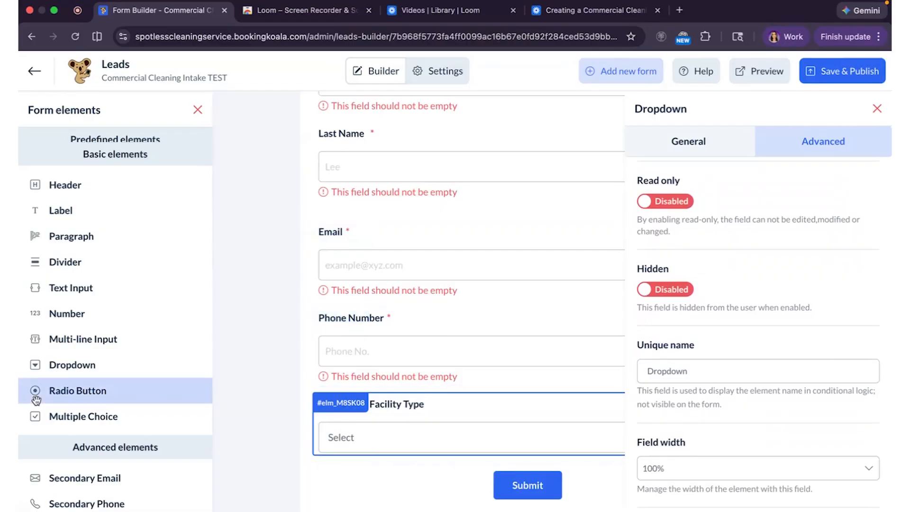
# Add a Date Picker below Facility Type and a Time field beneath it.
pyautogui.scroll(-5, 94, 403)
pyautogui.scroll(-5, 106, 409)
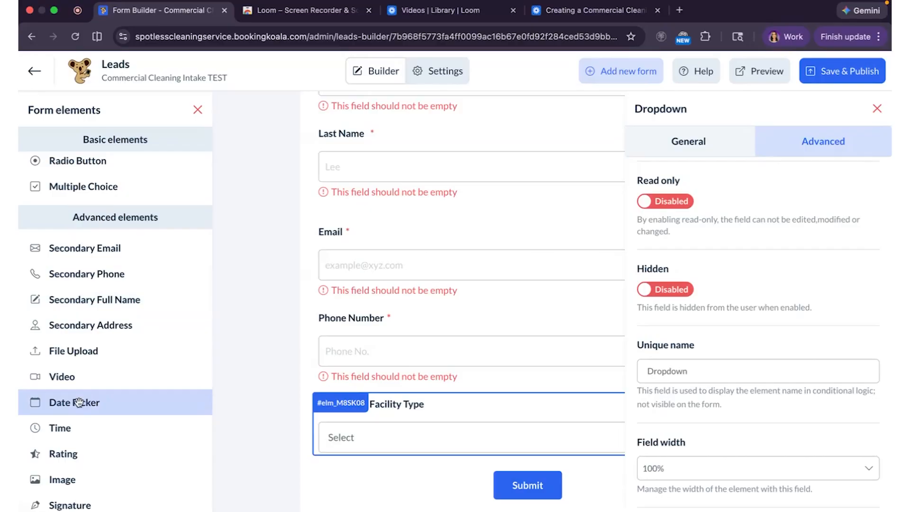
pyautogui.moveTo(79, 403); pyautogui.dragTo(399, 484)
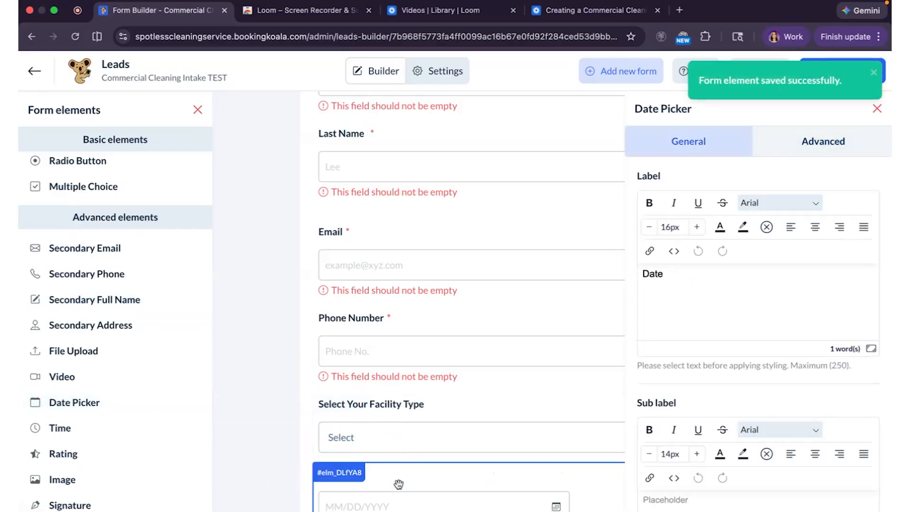
pyautogui.scroll(-2, 104, 438)
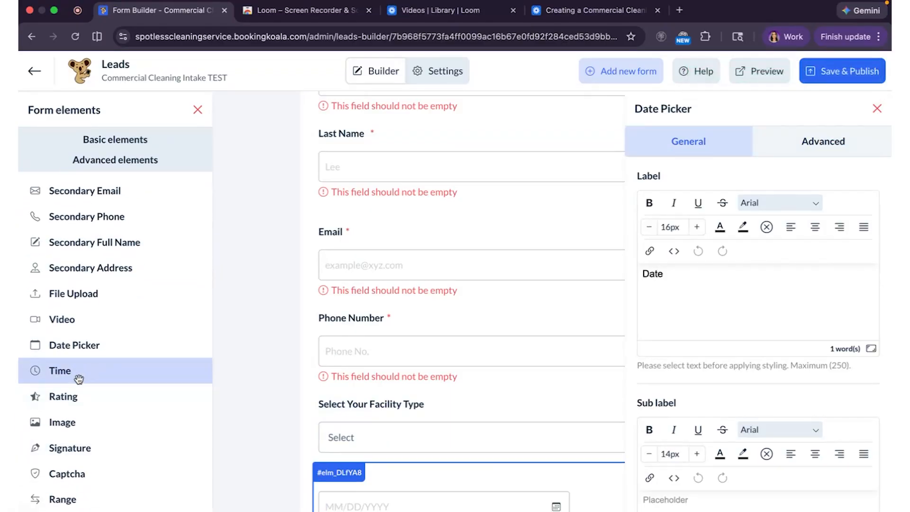
pyautogui.moveTo(75, 374); pyautogui.dragTo(408, 421)
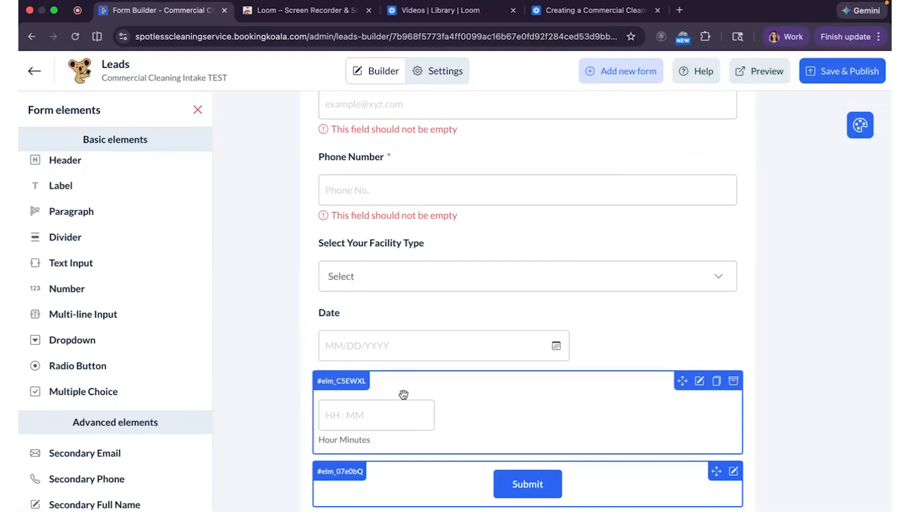
# Relabel the time field 'Select Your Preferred Time', correcting the misspelled 'Preffered'.
pyautogui.click(427, 390)
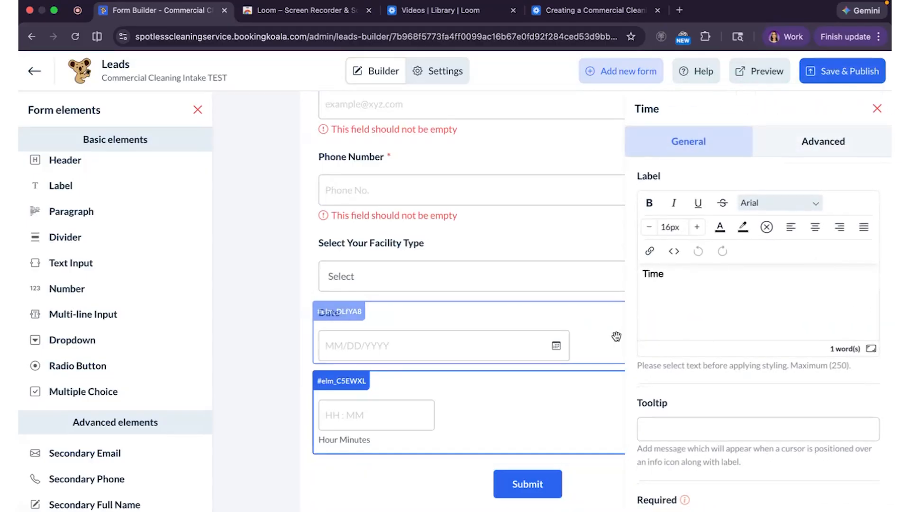
pyautogui.moveTo(667, 279); pyautogui.dragTo(639, 279)
pyautogui.write('S')
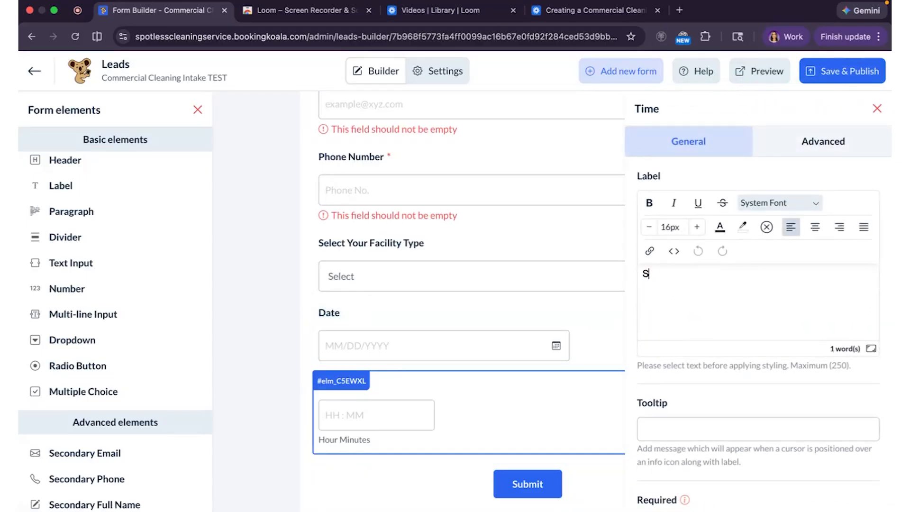
pyautogui.write('elect Your Preffered Time')
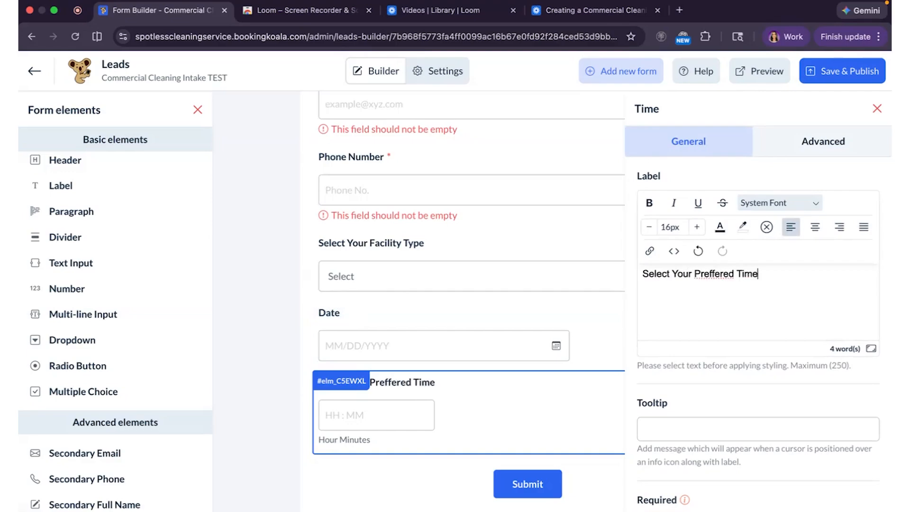
pyautogui.rightClick(718, 275)
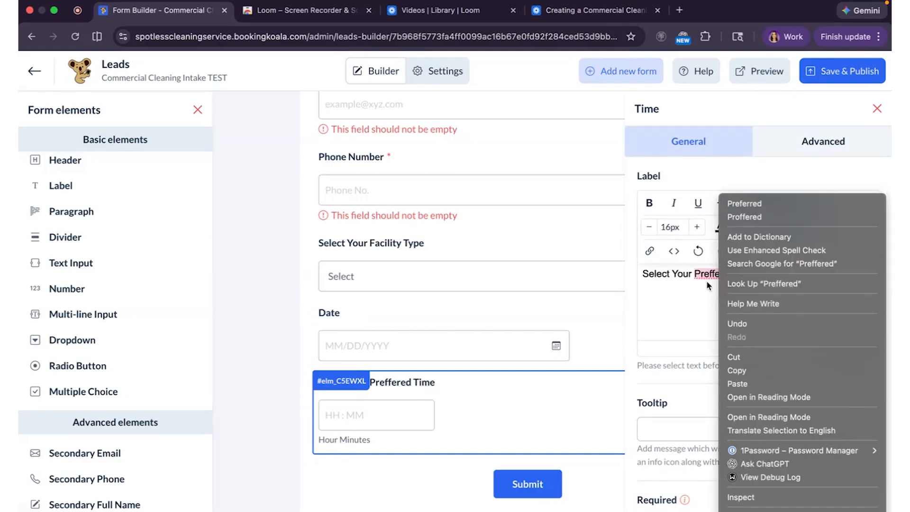
pyautogui.click(706, 280)
pyautogui.rightClick(706, 276)
pyautogui.click(744, 204)
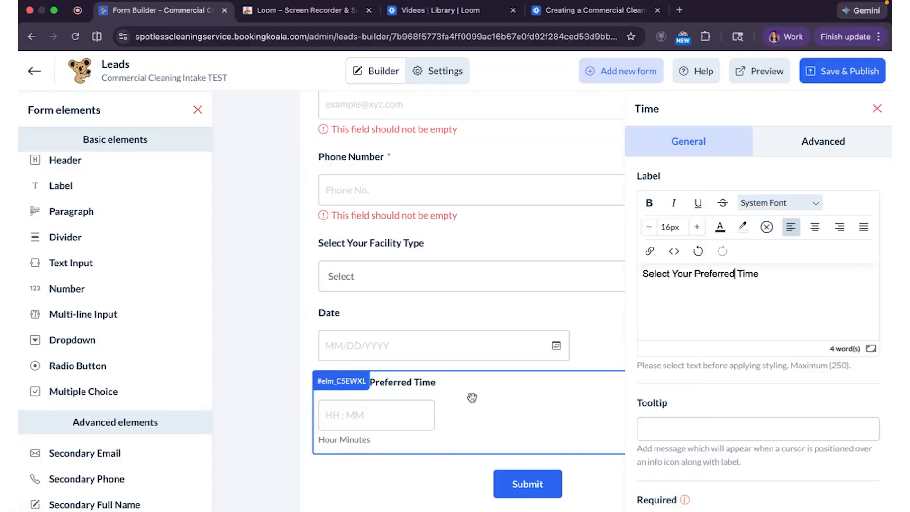
# Relabel the date field 'Select Your Preferred Day For An In Person Meeting' and close the settings.
pyautogui.click(402, 322)
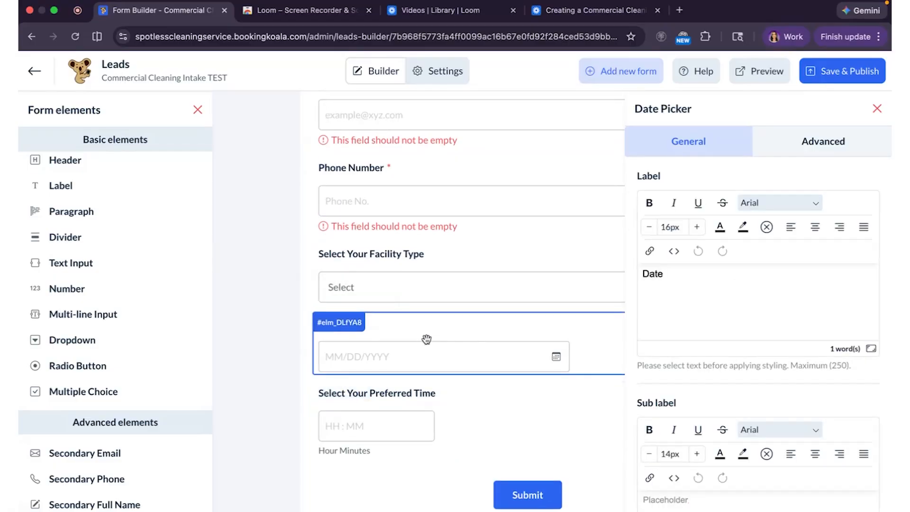
pyautogui.moveTo(665, 273); pyautogui.dragTo(643, 275)
pyautogui.write('Select Your Preffered Day For An In Person Meeting')
pyautogui.click(491, 393)
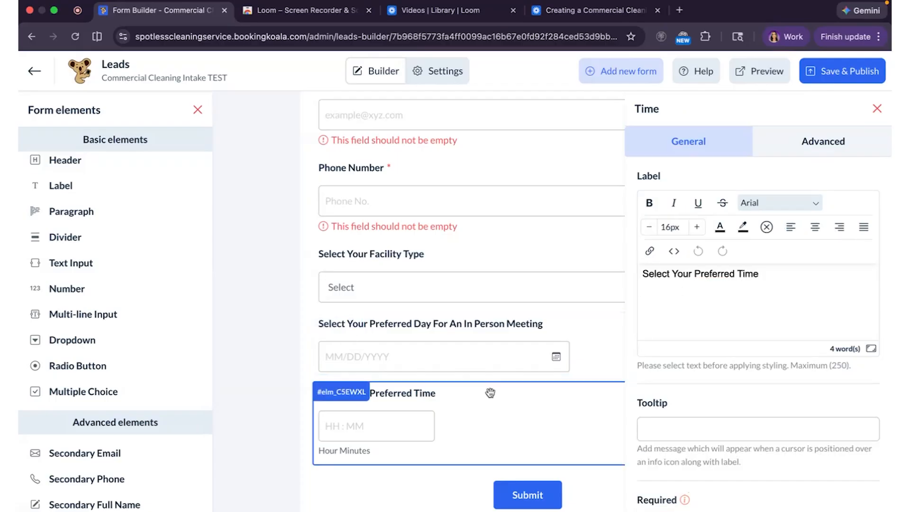
pyautogui.moveTo(128, 447); pyautogui.dragTo(448, 467)
pyautogui.scroll(-1, 427, 466)
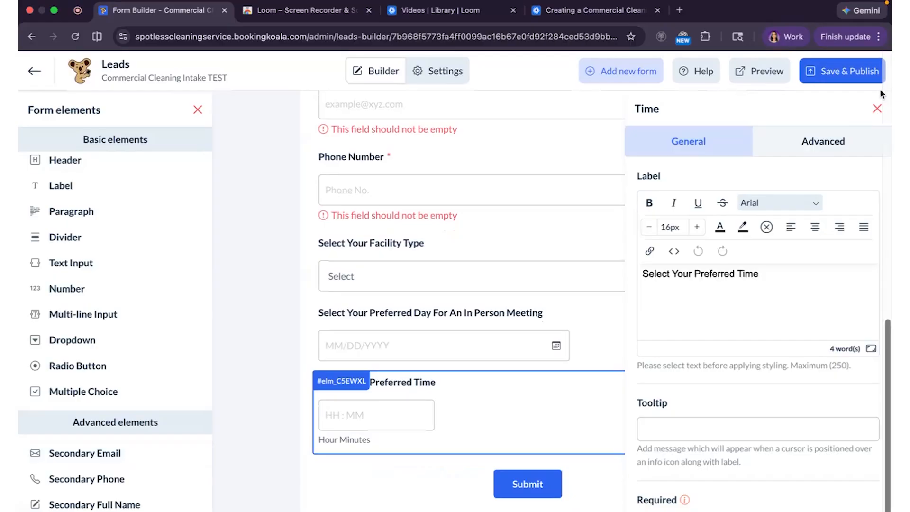
pyautogui.click(877, 110)
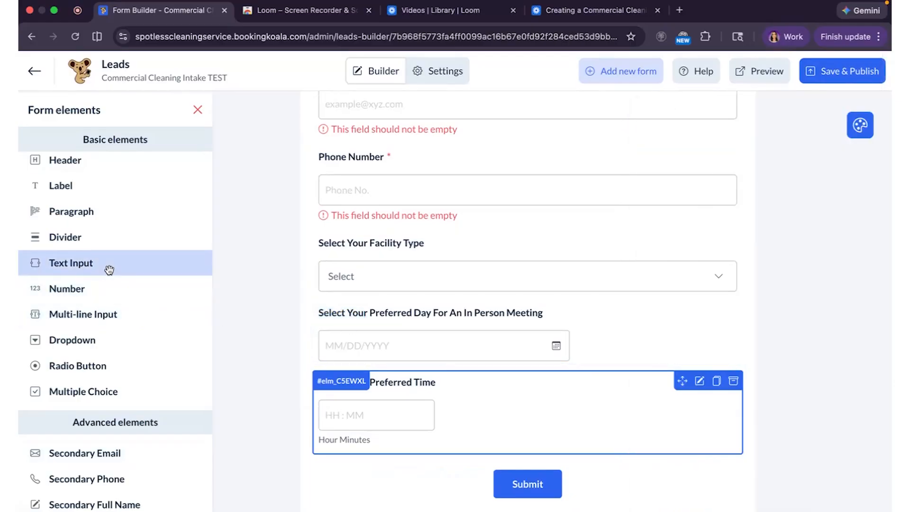
# Add a Text Input below Preferred Time asking for any additional details or requests, then preview.
pyautogui.moveTo(109, 270); pyautogui.dragTo(379, 467)
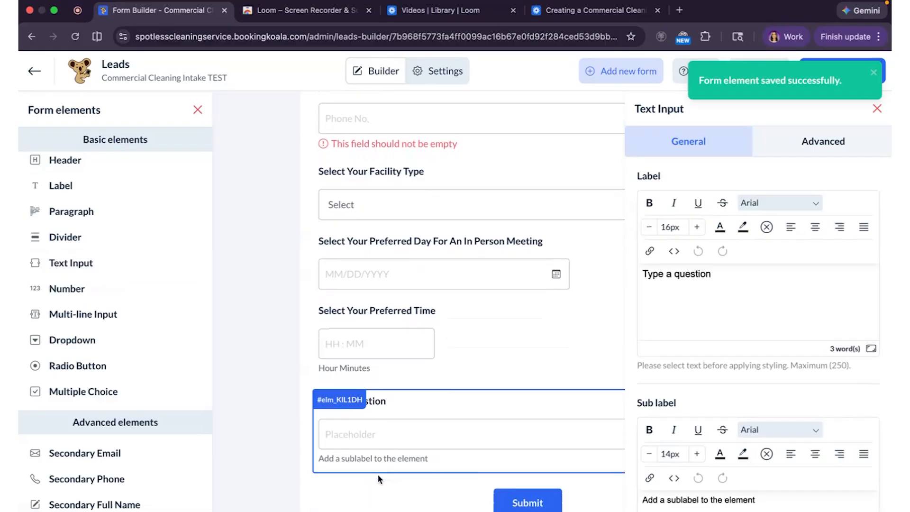
pyautogui.click(727, 275)
pyautogui.moveTo(713, 275); pyautogui.dragTo(643, 274)
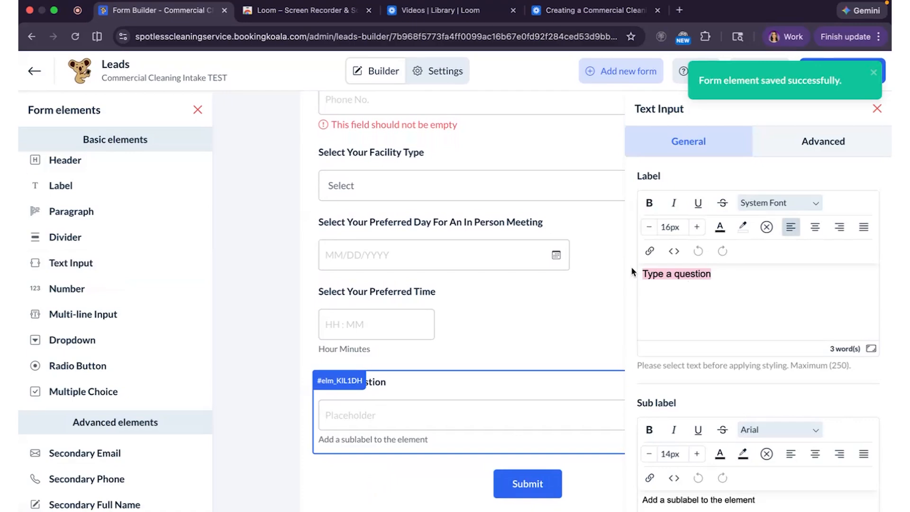
pyautogui.write('USe')
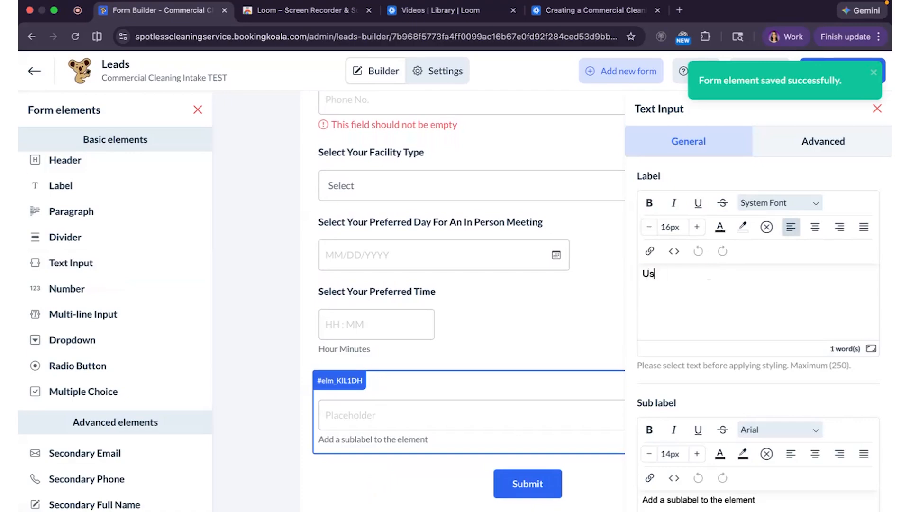
pyautogui.write('e this space t')
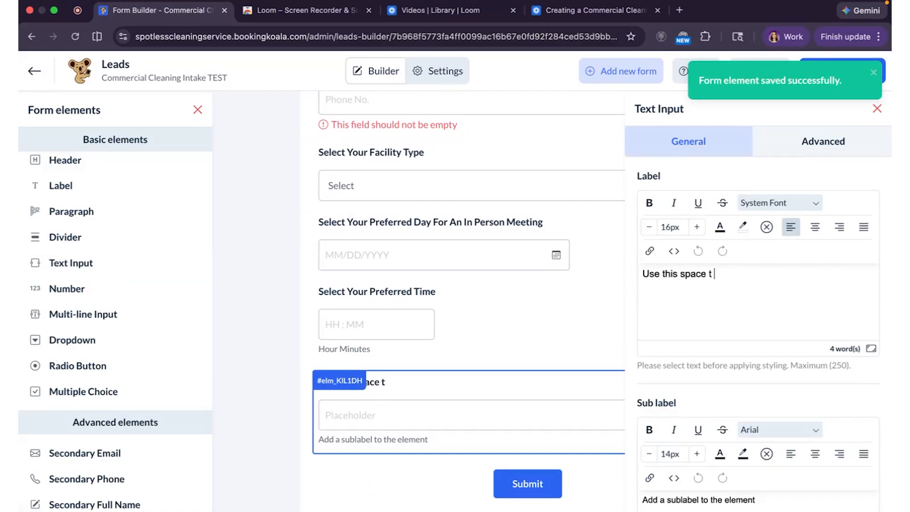
pyautogui.write('o provide any additional d')
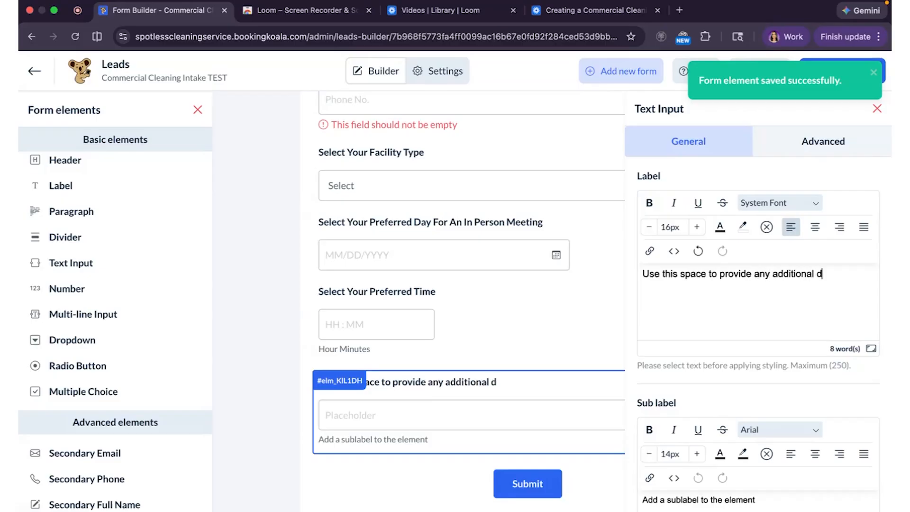
pyautogui.write('etails or requests')
pyautogui.scroll(5, 567, 474)
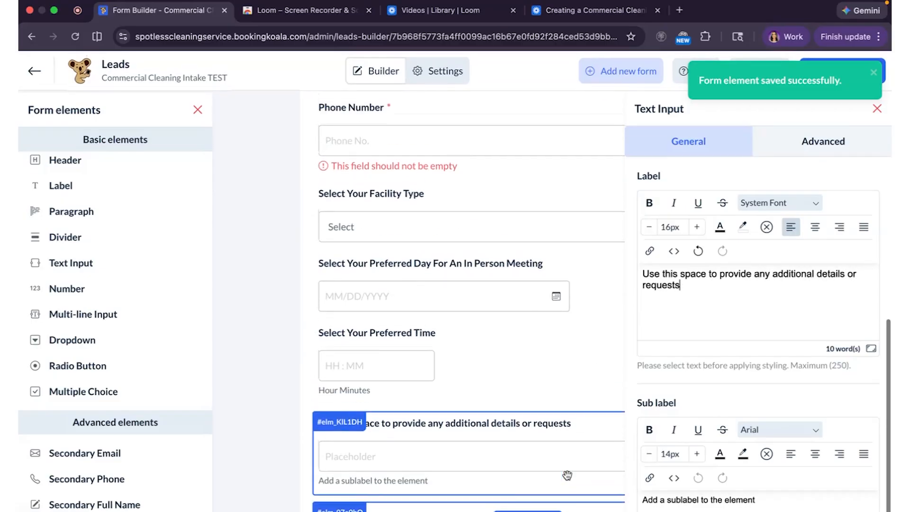
pyautogui.click(877, 108)
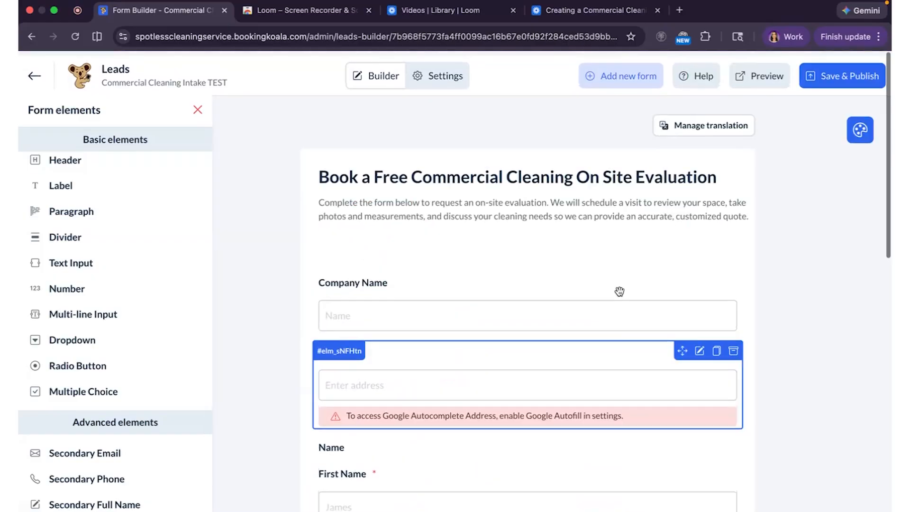
pyautogui.click(758, 72)
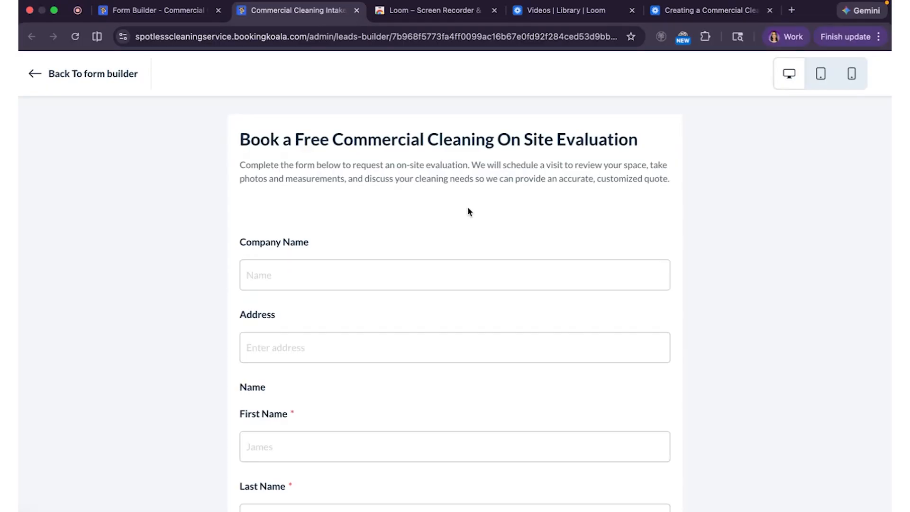
# In the preview, scroll down and check the Facility Type dropdown choices.
pyautogui.scroll(-4, 468, 208)
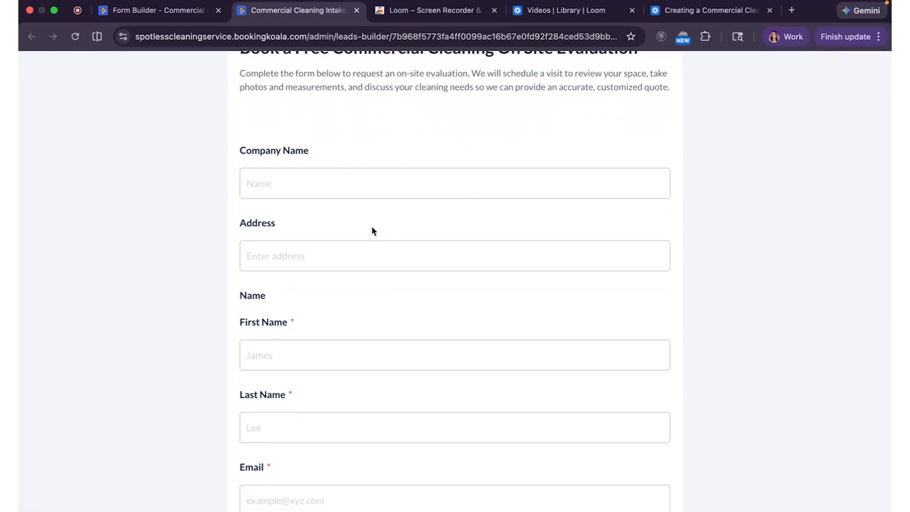
pyautogui.scroll(-3, 370, 290)
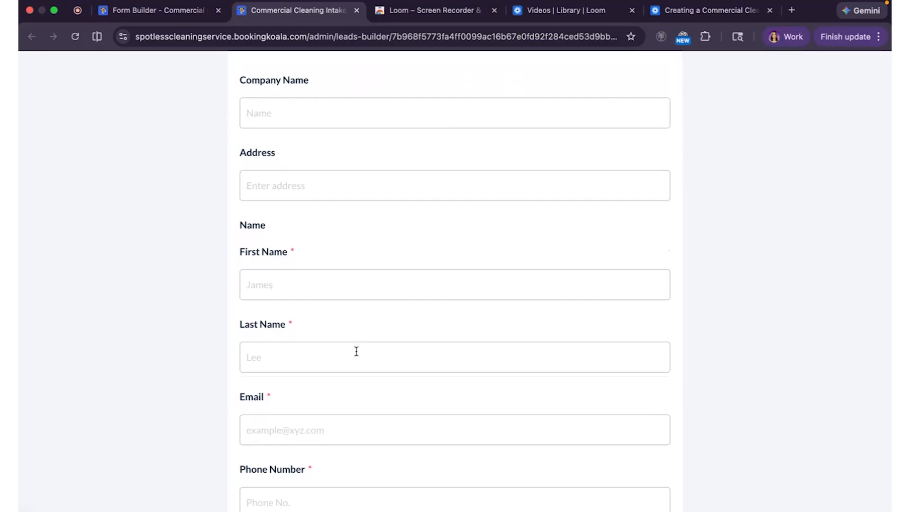
pyautogui.scroll(-3, 343, 343)
pyautogui.scroll(-4, 349, 402)
pyautogui.scroll(-2, 351, 403)
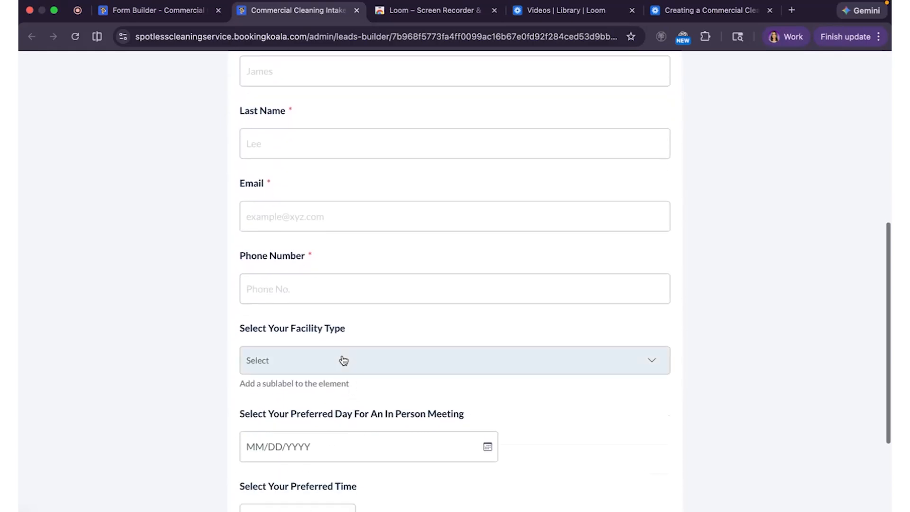
pyautogui.click(340, 362)
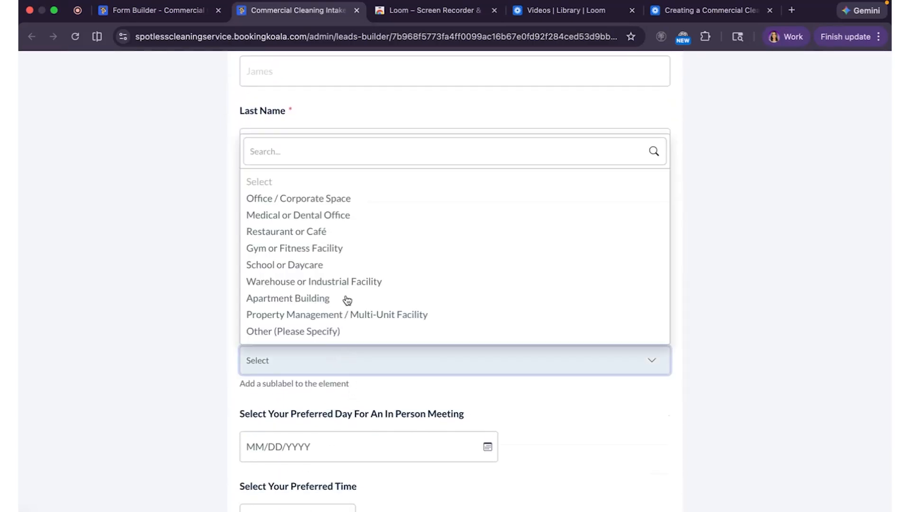
pyautogui.click(299, 361)
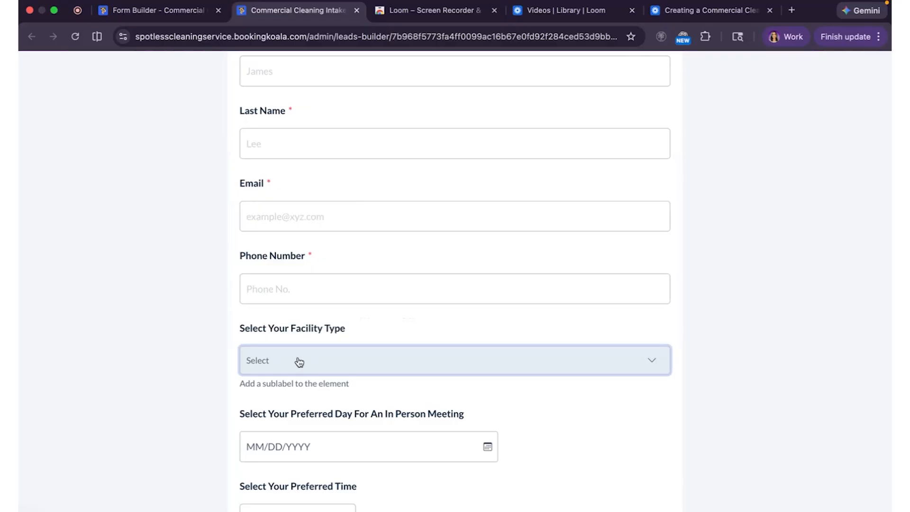
# Test the meeting-day calendar, including next month, and the preferred time choices.
pyautogui.scroll(-3, 303, 361)
pyautogui.click(488, 325)
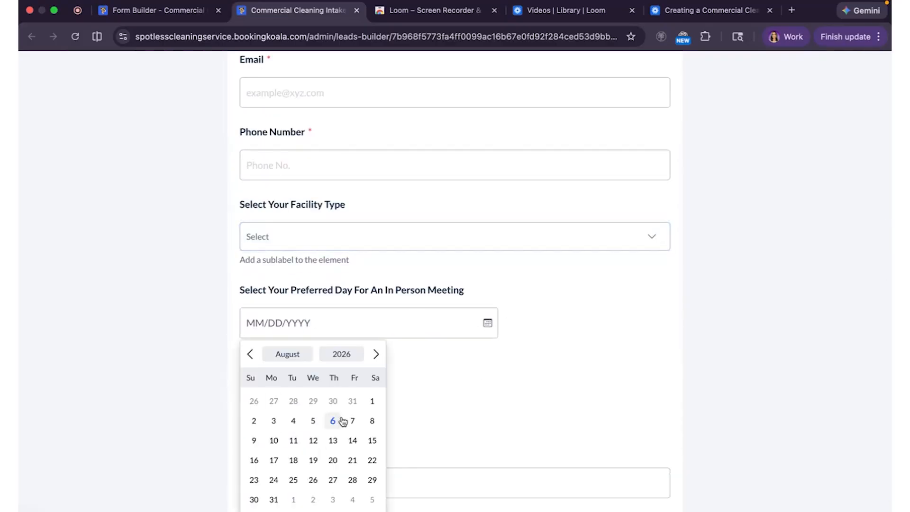
pyautogui.click(376, 354)
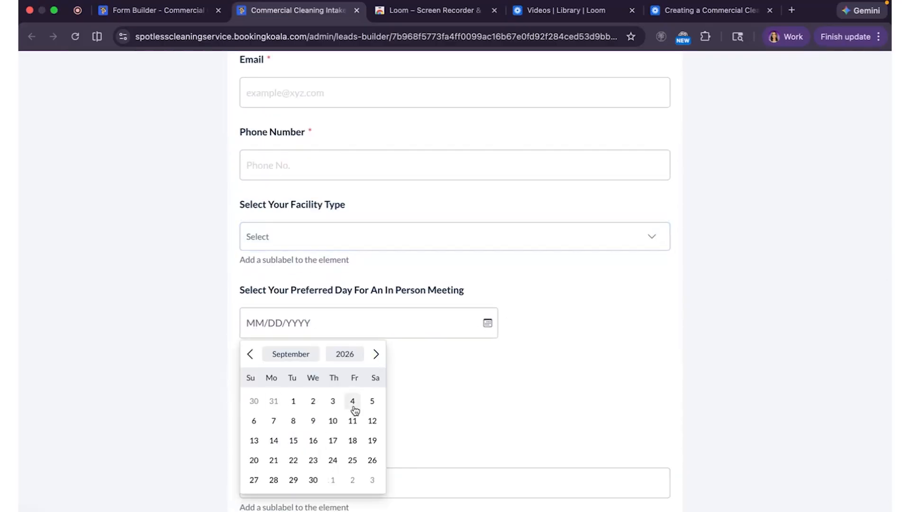
pyautogui.click(446, 359)
pyautogui.scroll(-1, 294, 401)
pyautogui.click(303, 365)
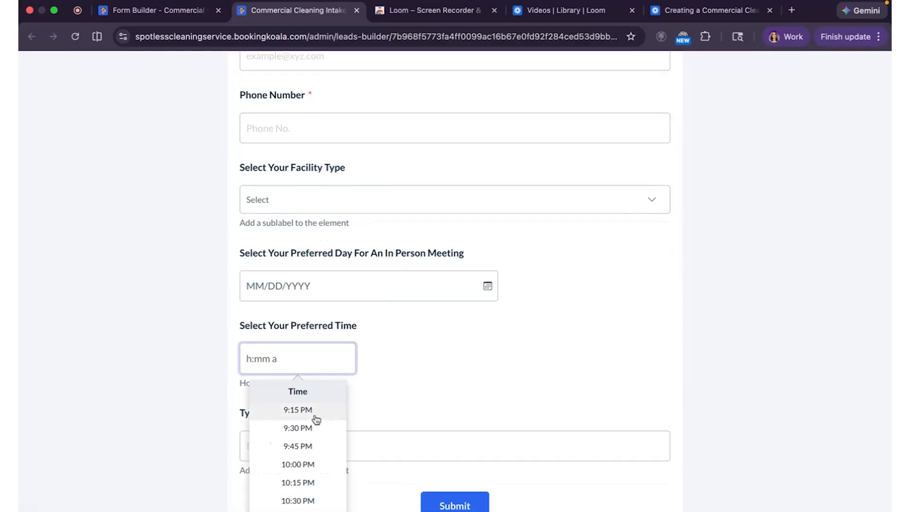
pyautogui.scroll(-2, 316, 455)
pyautogui.scroll(2, 315, 467)
pyautogui.click(441, 442)
# Go back to the Form Builder tab and scroll to the additional details question.
pyautogui.scroll(-3, 444, 442)
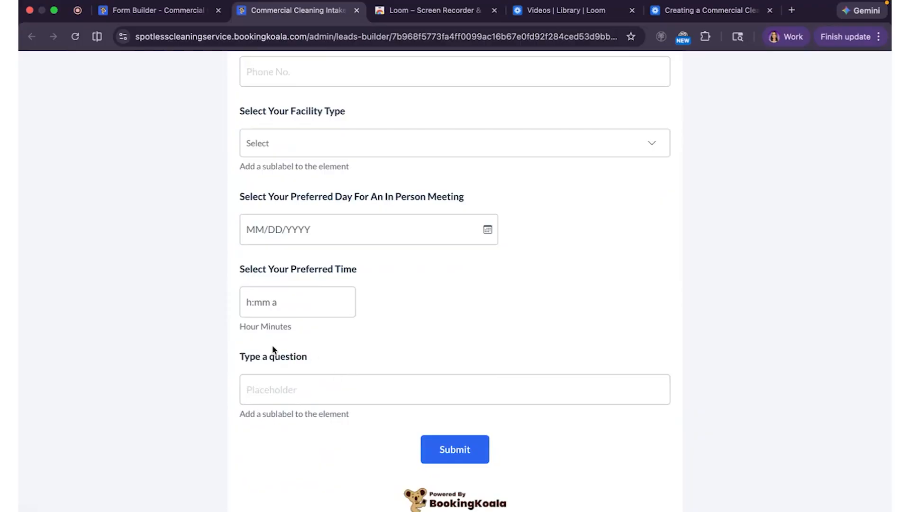
pyautogui.click(157, 10)
pyautogui.scroll(-5, 454, 369)
pyautogui.scroll(-5, 454, 369)
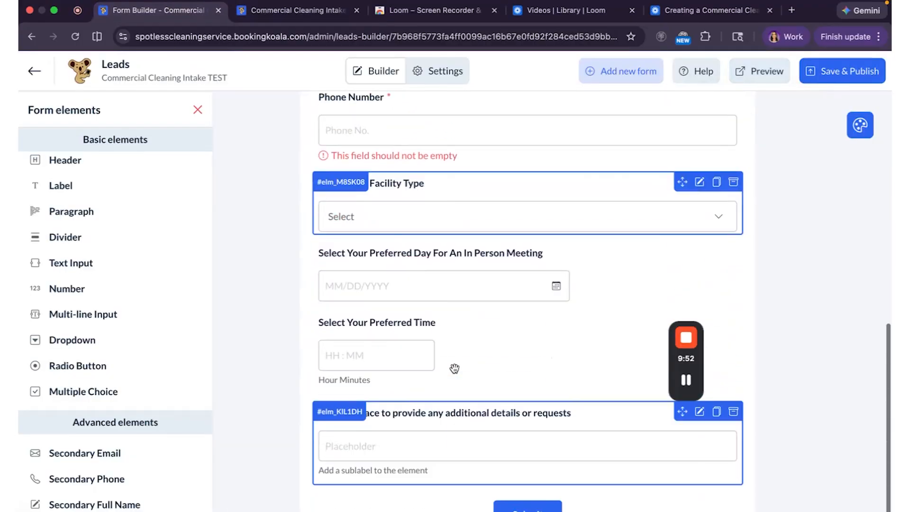
# Check the details and Preferred Time field settings, then save and publish the form.
pyautogui.click(467, 383)
pyautogui.click(493, 331)
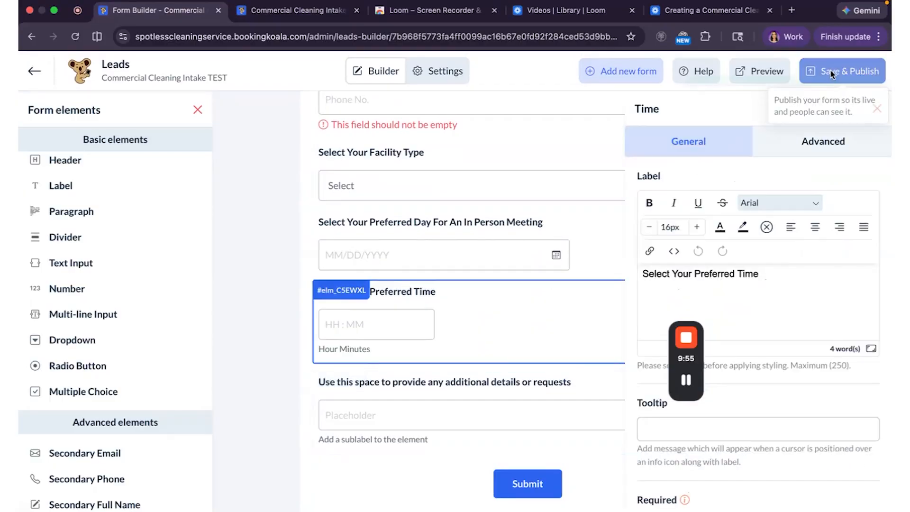
pyautogui.click(832, 75)
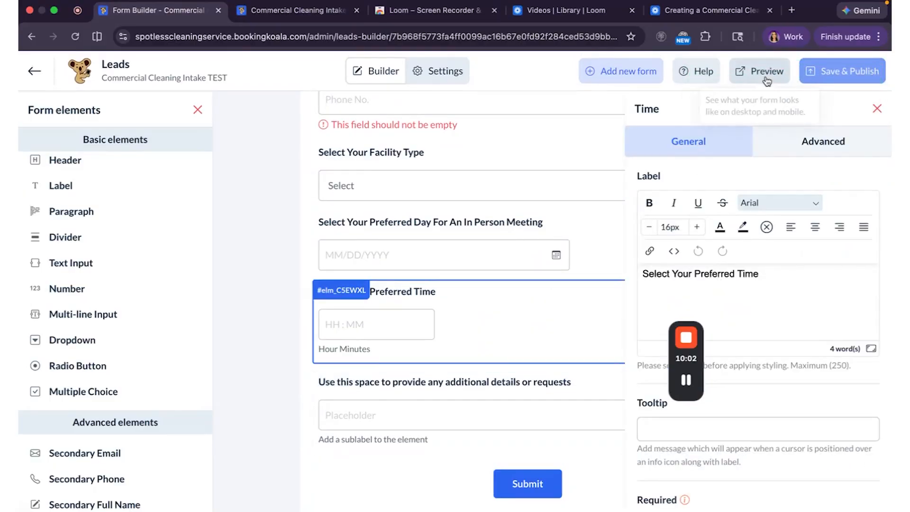
# Preview the form and test Facility Type, meeting day 08/07/2026 and the preferred time list.
pyautogui.click(762, 71)
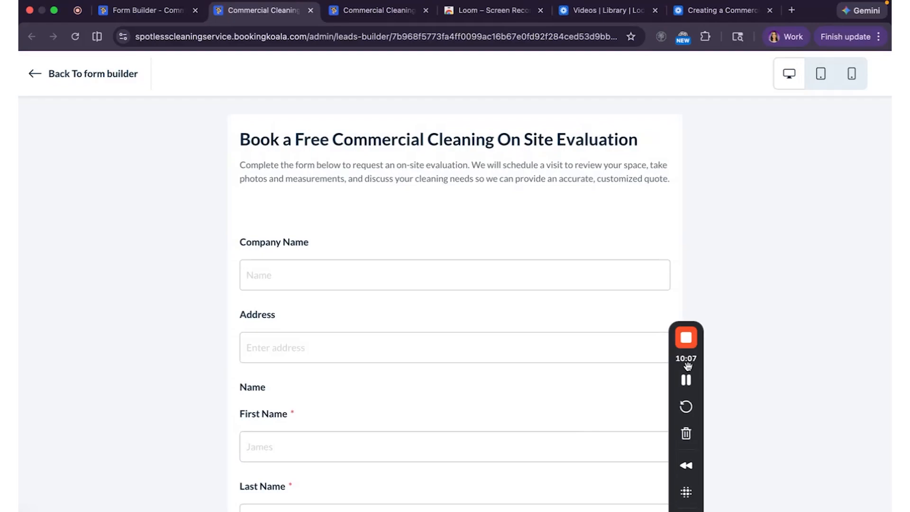
pyautogui.scroll(-9, 558, 350)
pyautogui.click(553, 332)
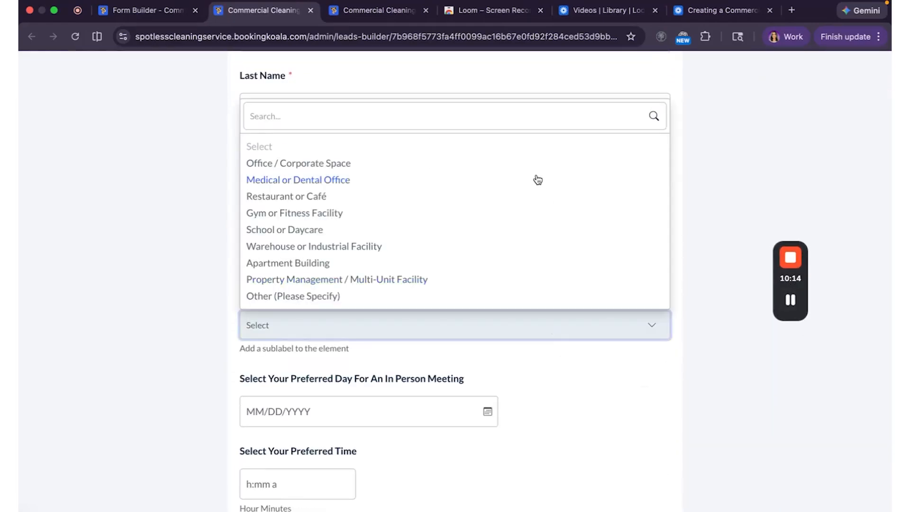
pyautogui.click(488, 372)
pyautogui.scroll(-3, 573, 372)
pyautogui.click(487, 281)
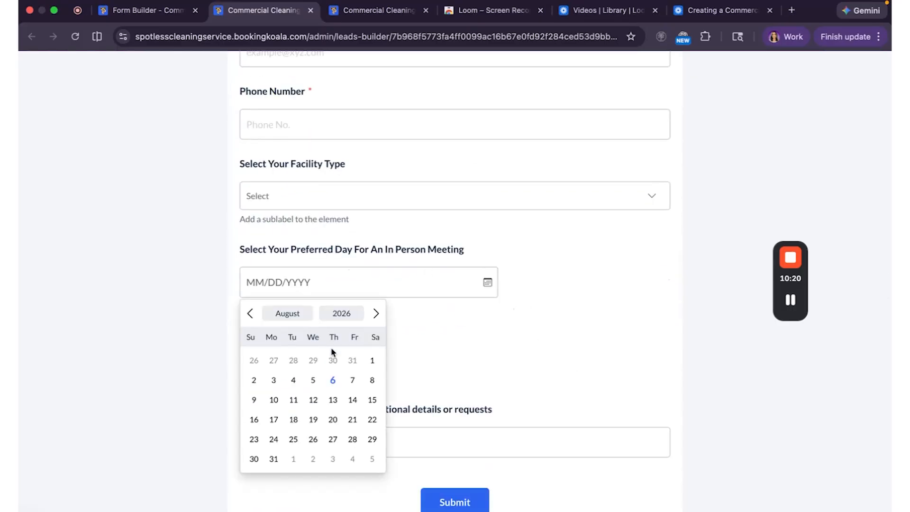
pyautogui.click(353, 380)
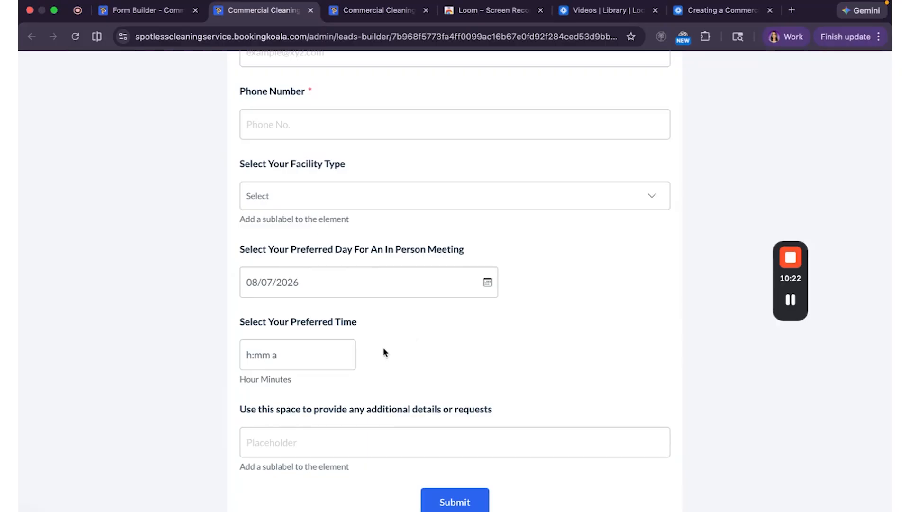
pyautogui.click(336, 365)
pyautogui.scroll(3, 327, 425)
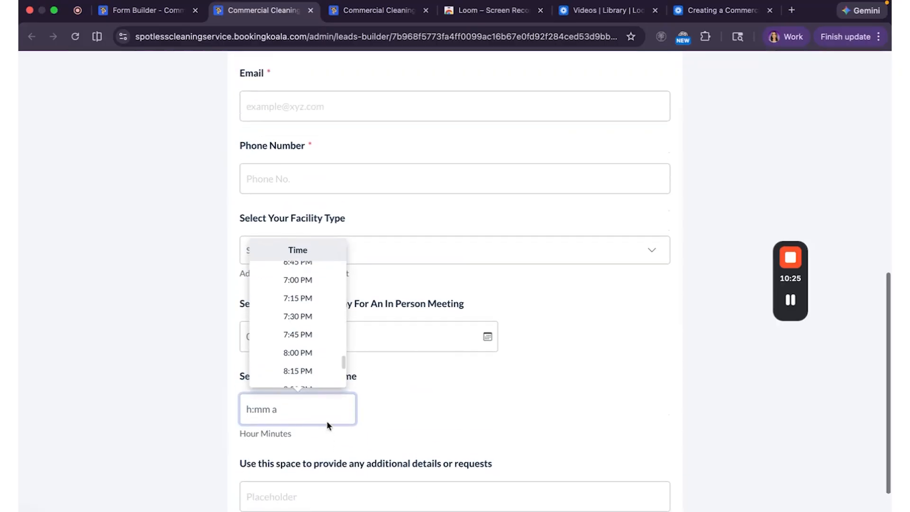
pyautogui.click(452, 423)
pyautogui.scroll(-3, 452, 423)
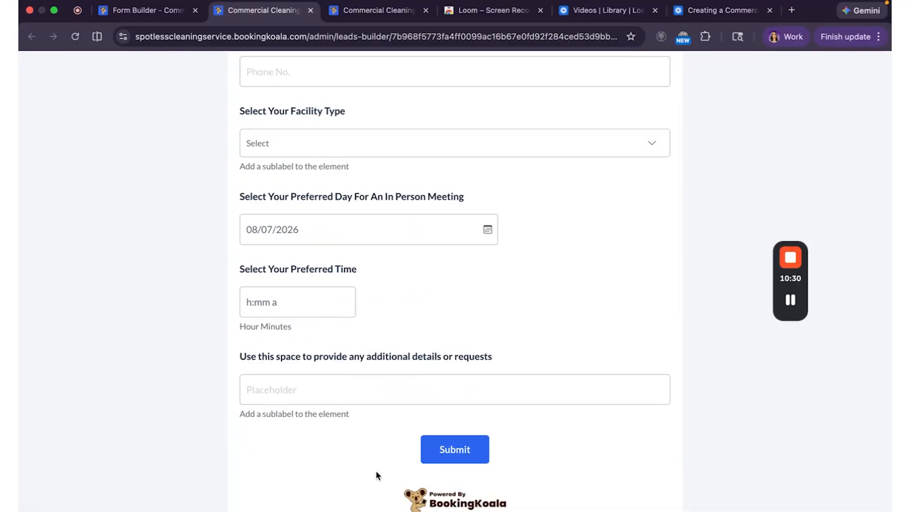
pyautogui.scroll(1, 376, 470)
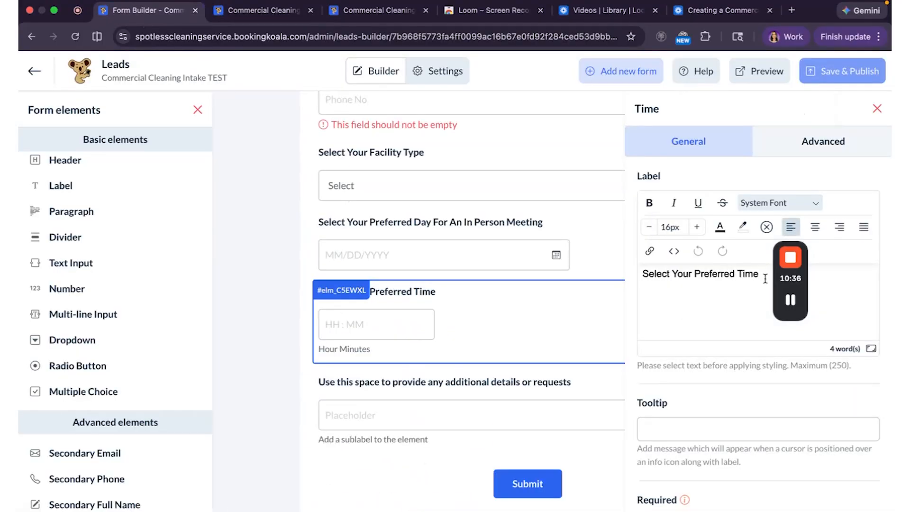
# Delete the additional details field's 'Add a sublabel to the element' sublabel text.
pyautogui.moveTo(761, 274); pyautogui.dragTo(643, 271)
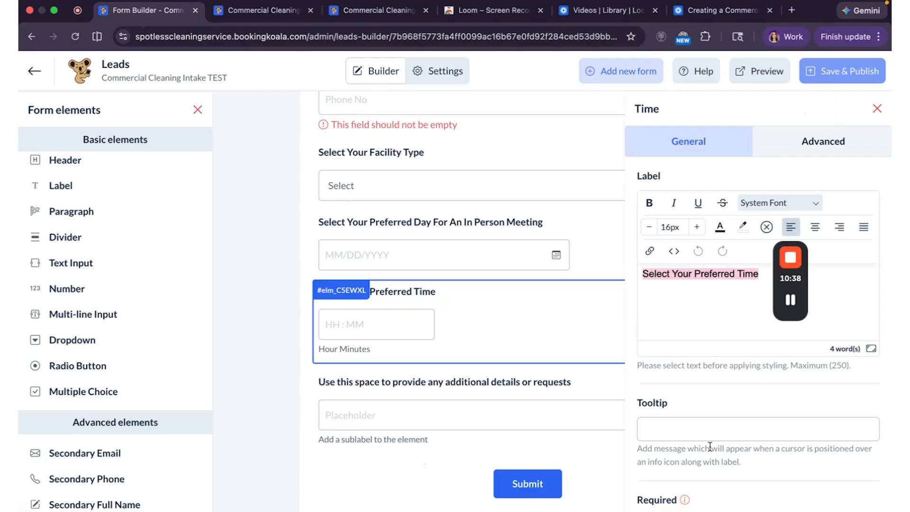
pyautogui.scroll(-1, 699, 361)
pyautogui.click(523, 420)
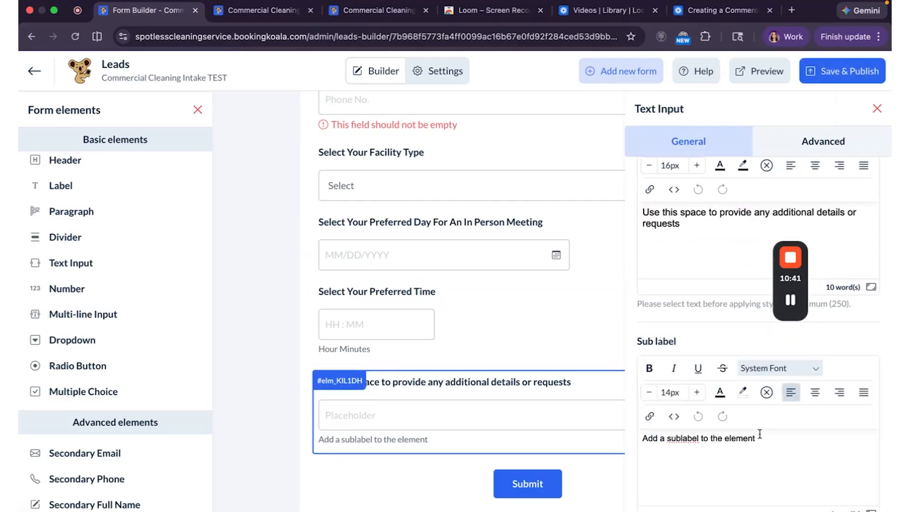
pyautogui.moveTo(761, 434); pyautogui.dragTo(652, 434)
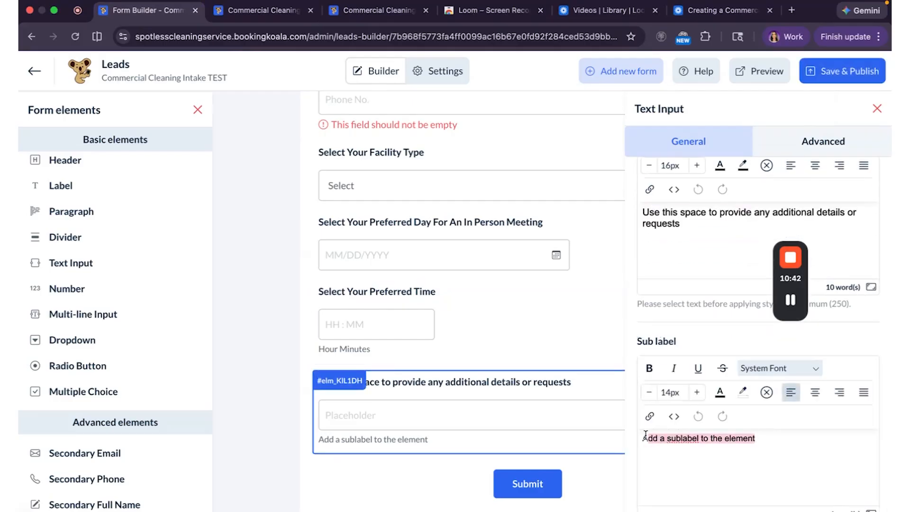
pyautogui.press('BackSpace')
pyautogui.scroll(-3, 157, 478)
pyautogui.scroll(-5, 156, 478)
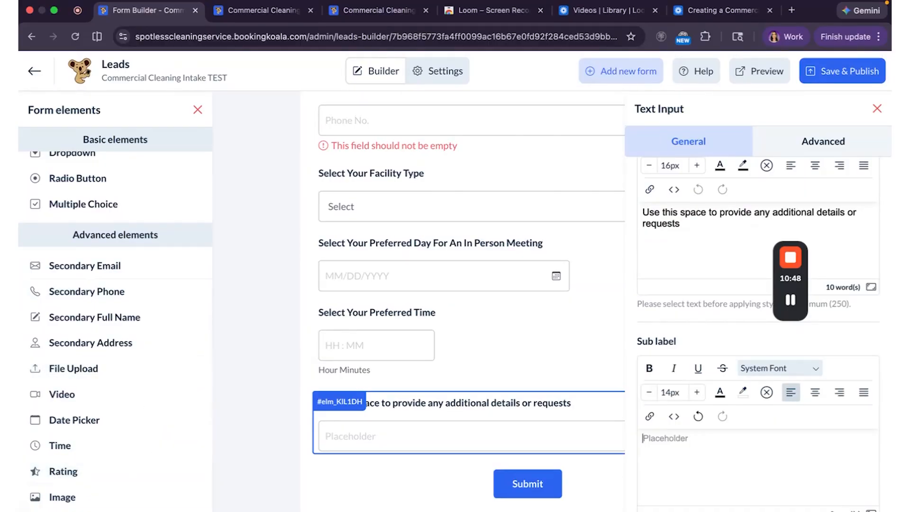
pyautogui.scroll(-3, 122, 469)
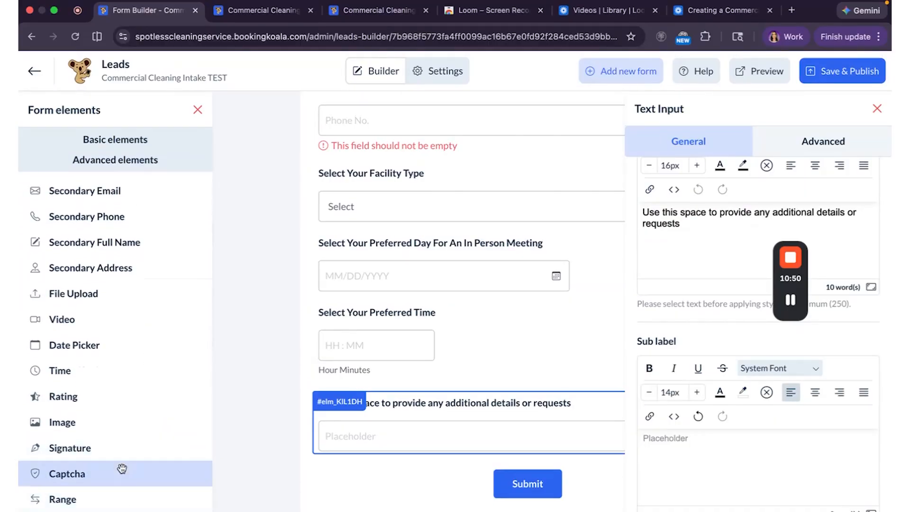
pyautogui.scroll(3, 122, 469)
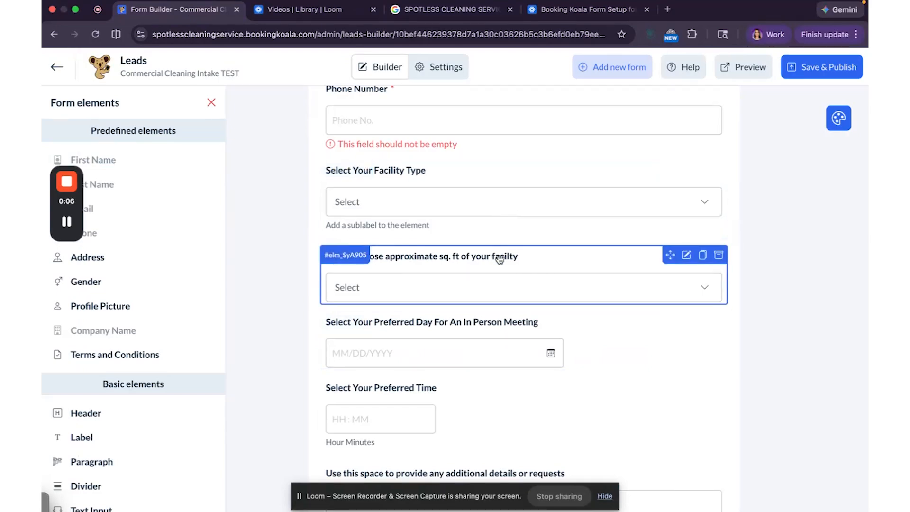
# Review the square-footage dropdown's options, Under 1,000 sq. ft. through Not Sure, then save and publish.
pyautogui.scroll(-3, 128, 413)
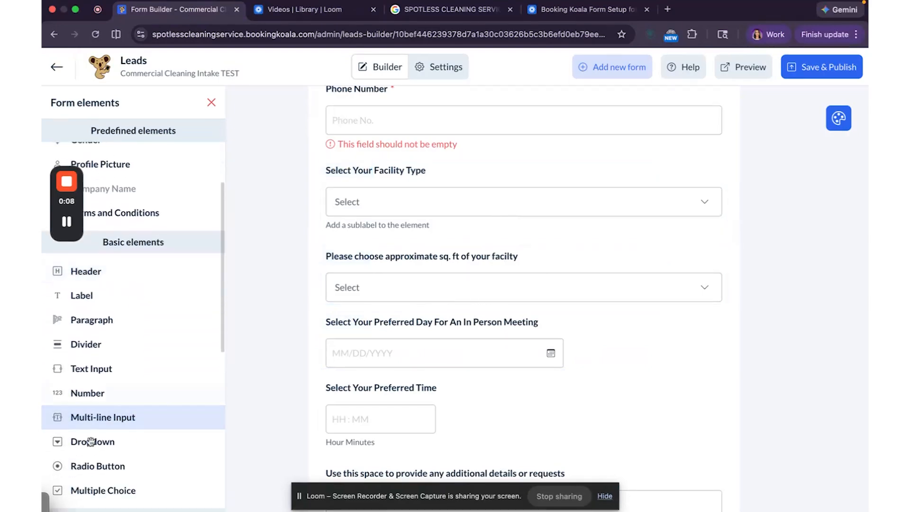
pyautogui.scroll(-1, 123, 441)
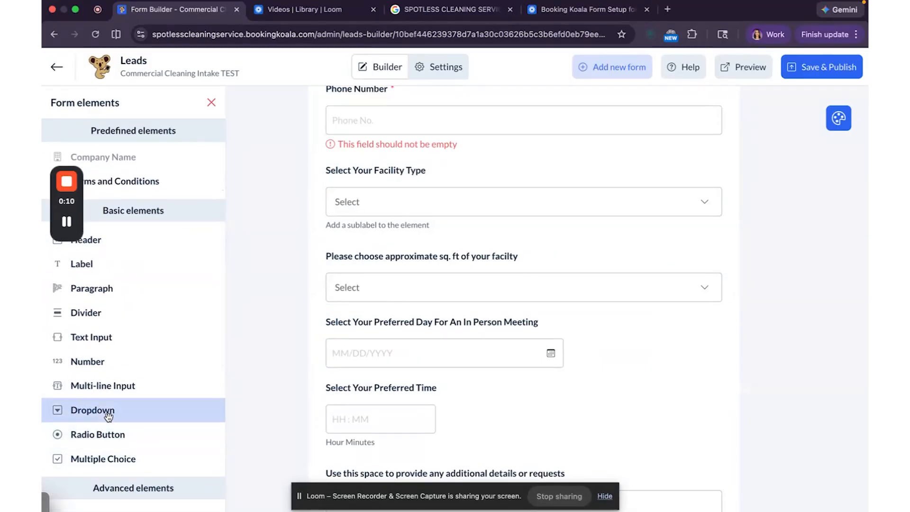
pyautogui.click(387, 271)
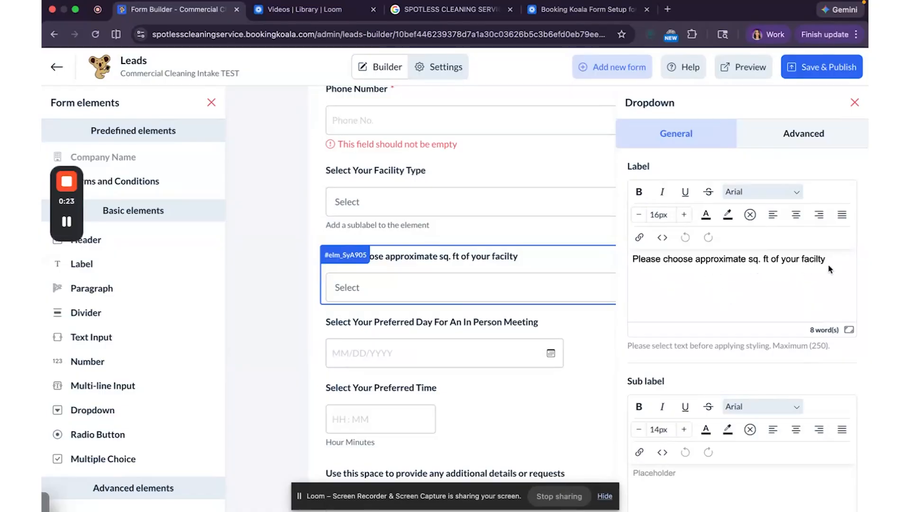
pyautogui.scroll(-2, 830, 269)
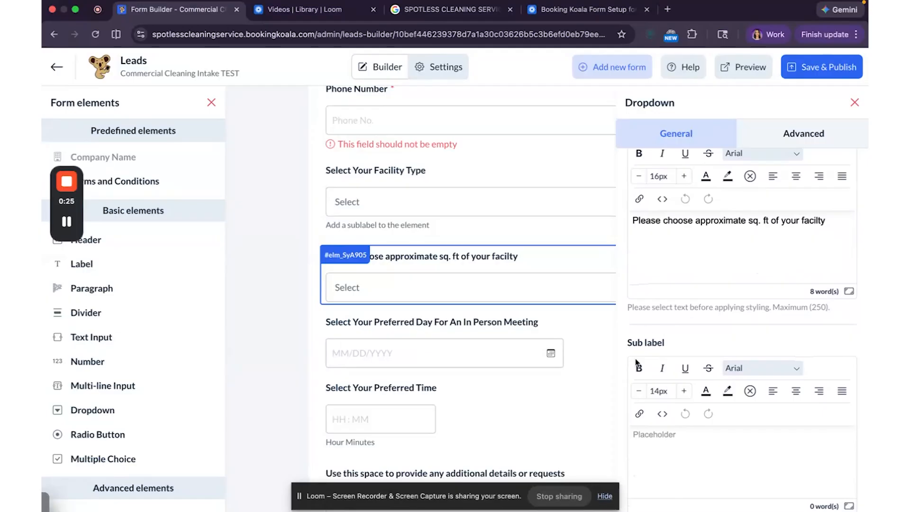
pyautogui.click(605, 496)
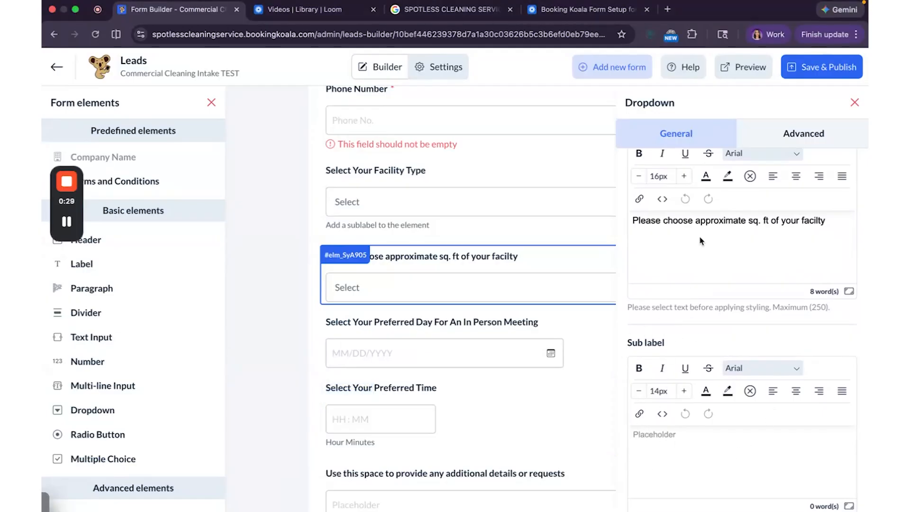
pyautogui.click(791, 137)
pyautogui.scroll(1, 746, 274)
pyautogui.scroll(-2, 747, 273)
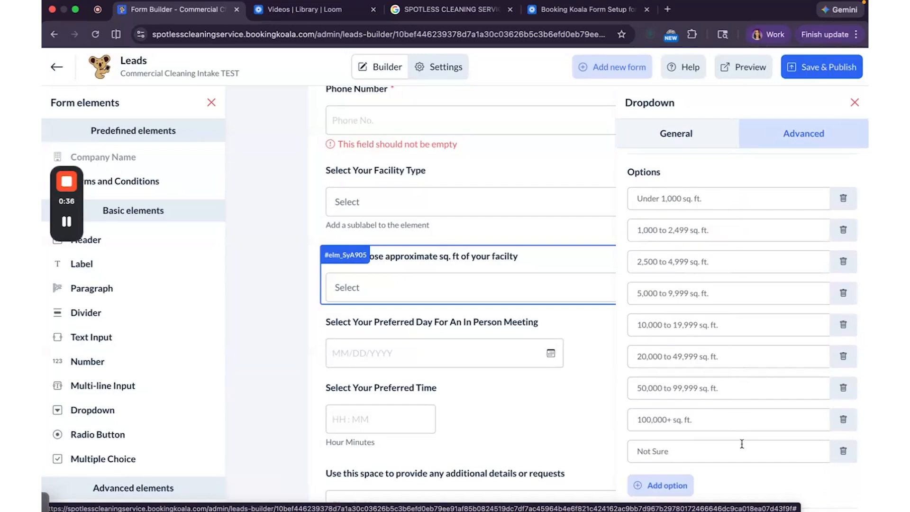
pyautogui.scroll(2, 742, 443)
pyautogui.click(815, 58)
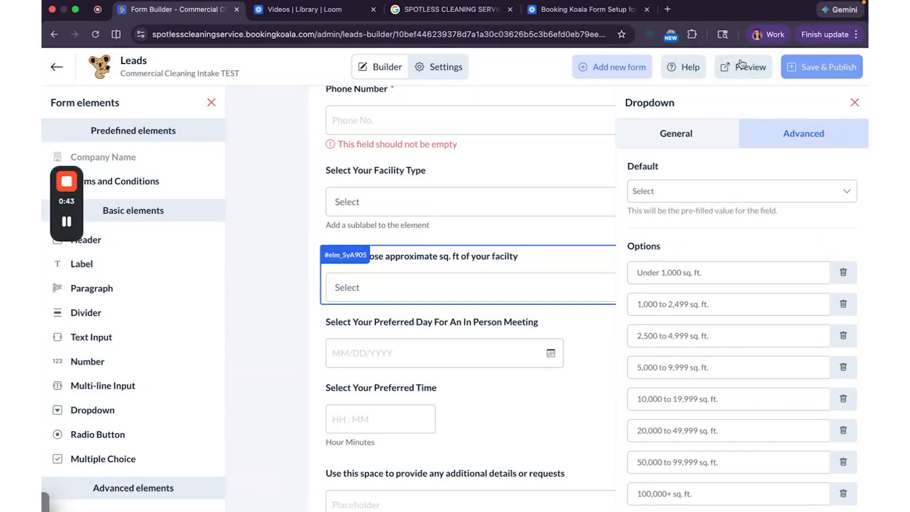
# Preview the form, open the Facility Type and square-footage lists, then return to the builder.
pyautogui.click(742, 63)
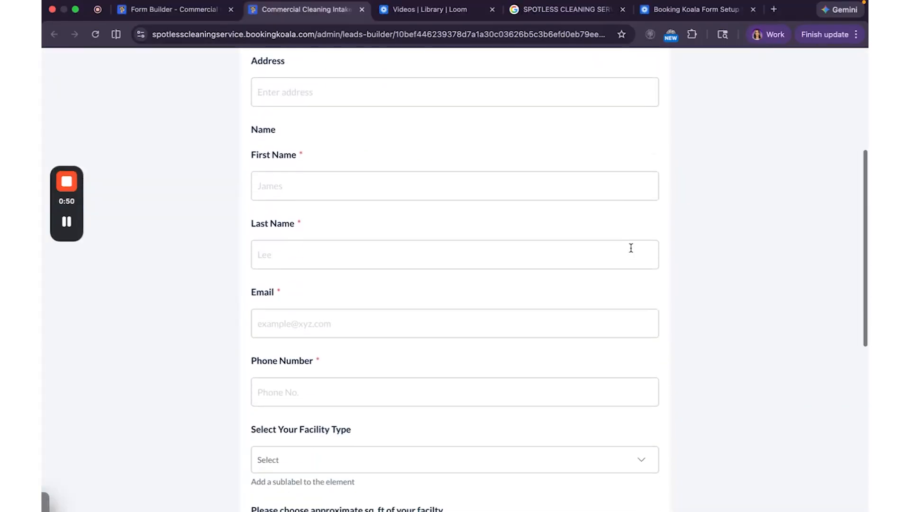
pyautogui.scroll(-5, 631, 249)
pyautogui.click(566, 239)
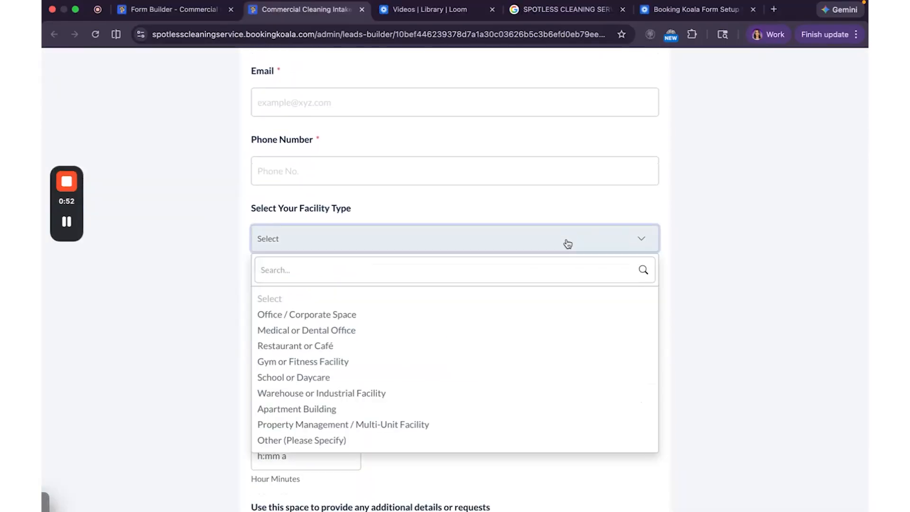
pyautogui.click(567, 244)
pyautogui.click(494, 314)
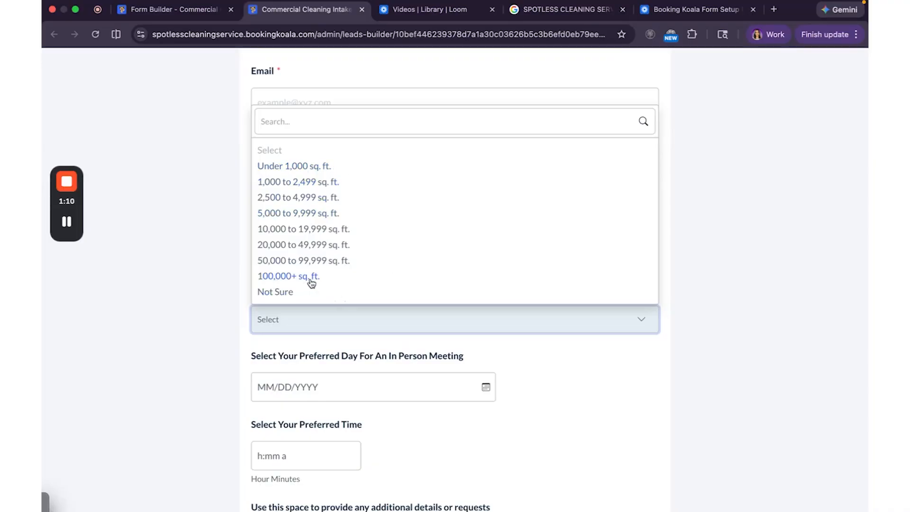
pyautogui.click(788, 170)
pyautogui.scroll(-2, 467, 445)
pyautogui.scroll(5, 466, 445)
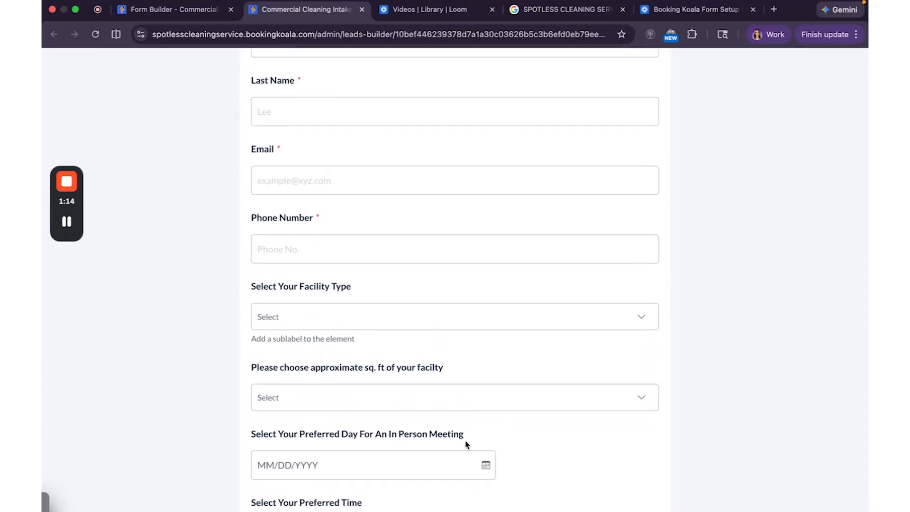
pyautogui.hotkey('ctrl', 'shift', 'Tab')
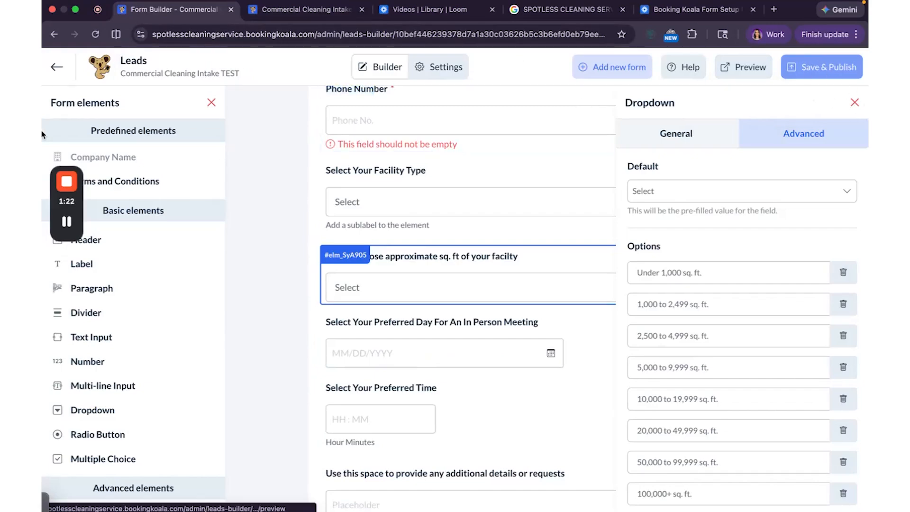
# From the Forms list, open the Commercial Cleaning Intake TEST form's embed code and scroll through it.
pyautogui.click(58, 69)
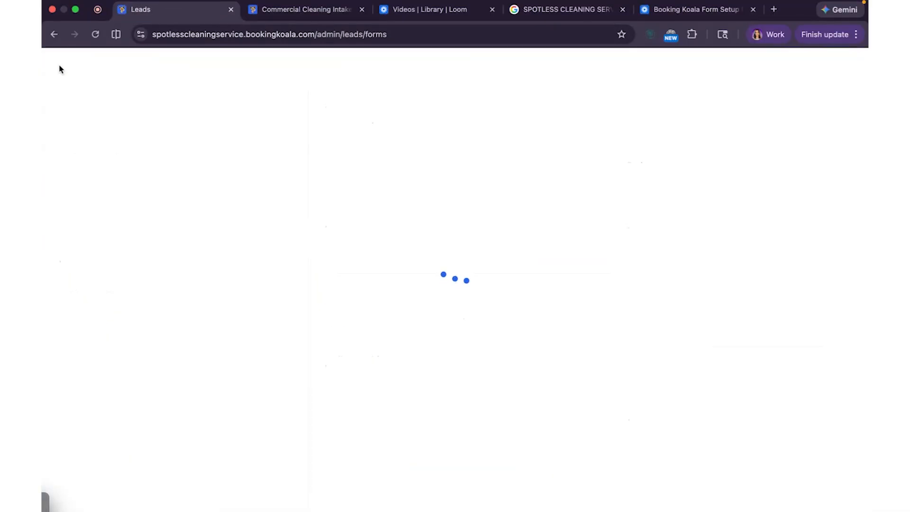
pyautogui.moveTo(76, 211); pyautogui.dragTo(76, 434)
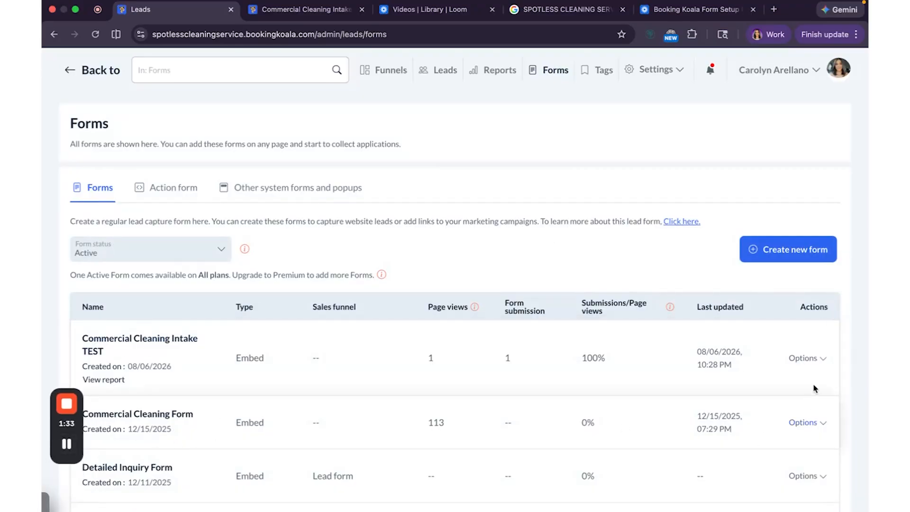
pyautogui.click(819, 359)
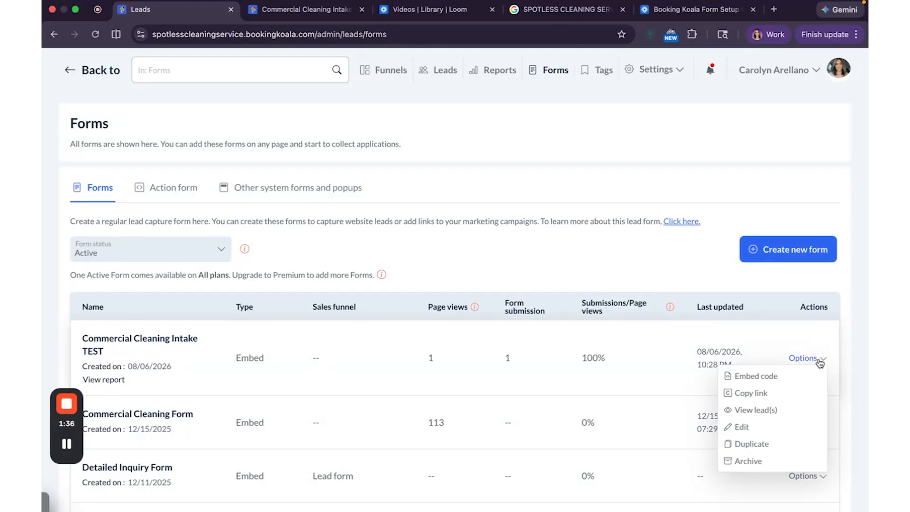
pyautogui.click(790, 378)
pyautogui.scroll(-1, 420, 284)
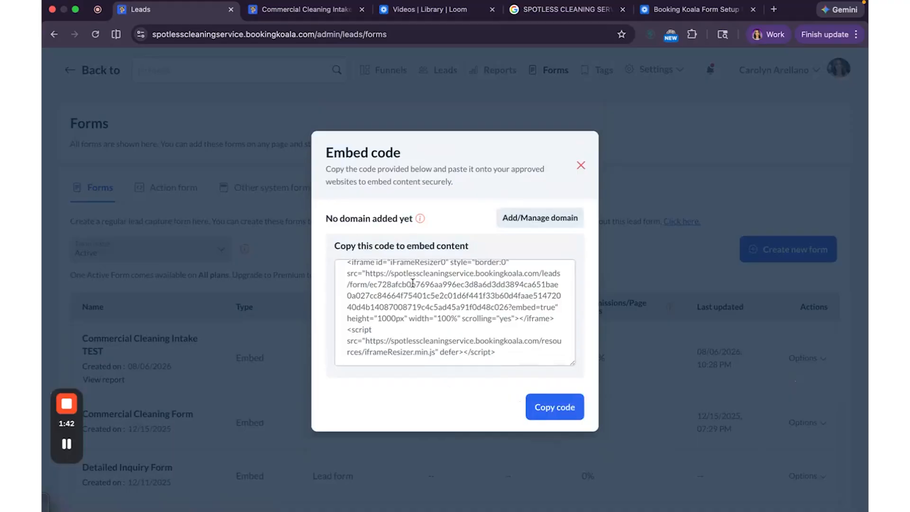
pyautogui.scroll(1, 409, 284)
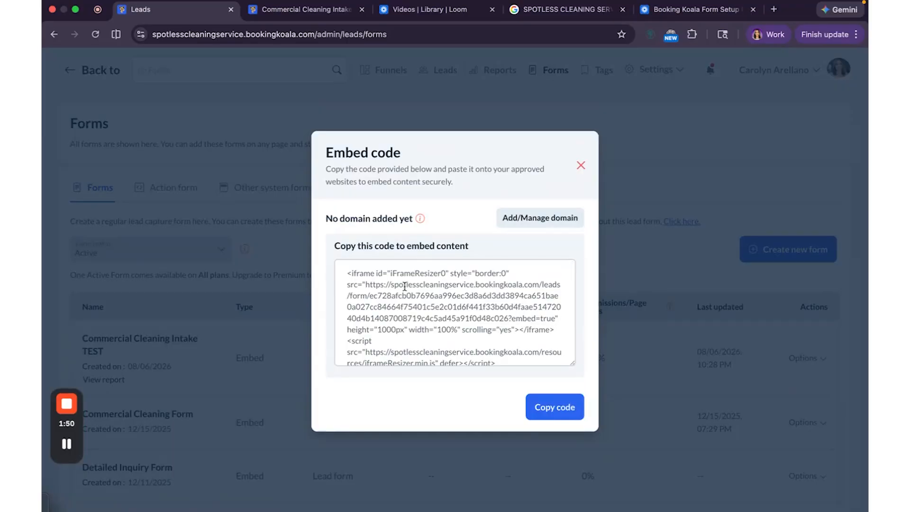
pyautogui.scroll(-1, 404, 287)
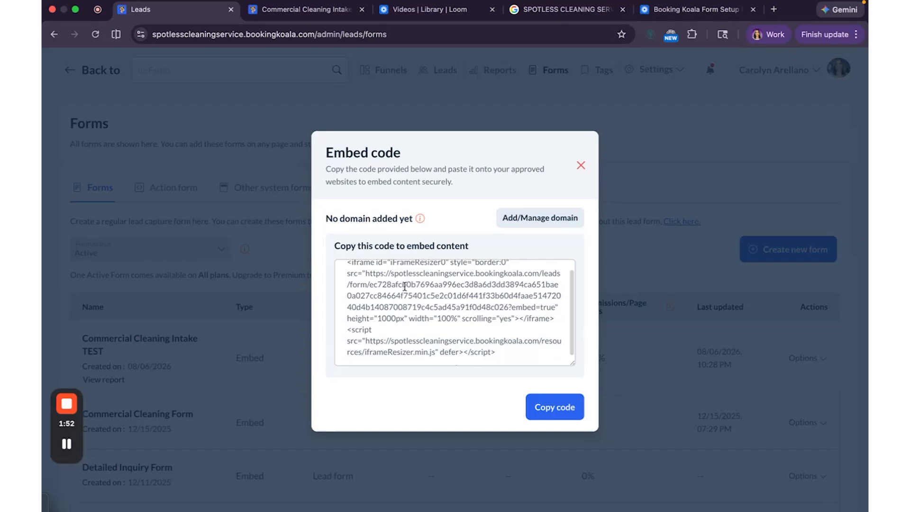
pyautogui.scroll(1, 404, 287)
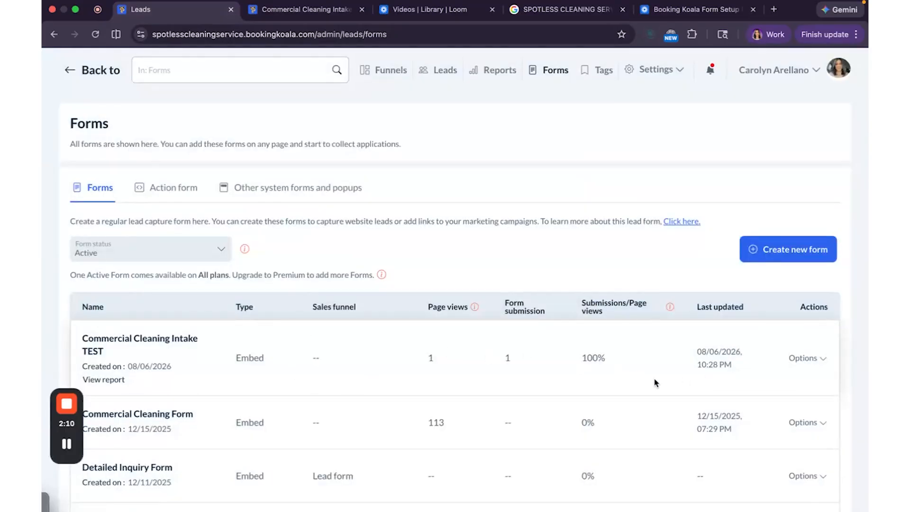
# Copy the intake form's public link, load it in a private window, and glance at Facility Type.
pyautogui.click(822, 361)
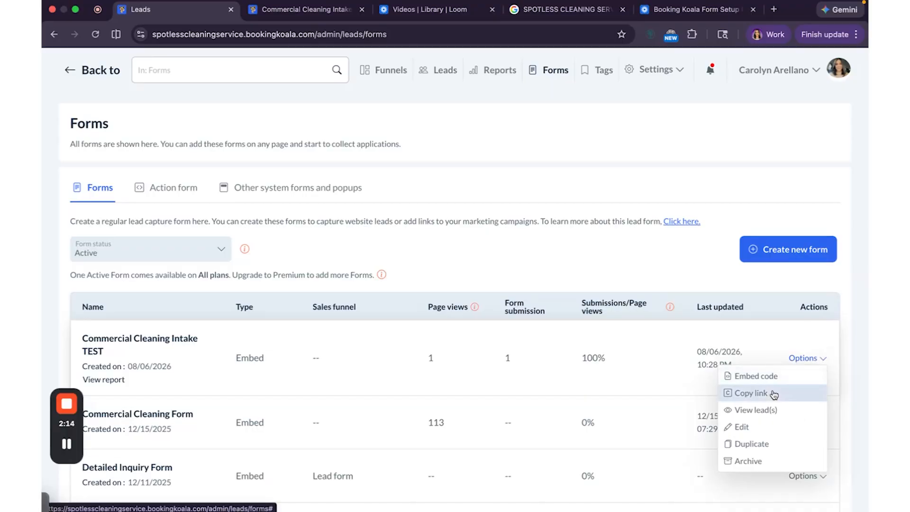
pyautogui.click(750, 393)
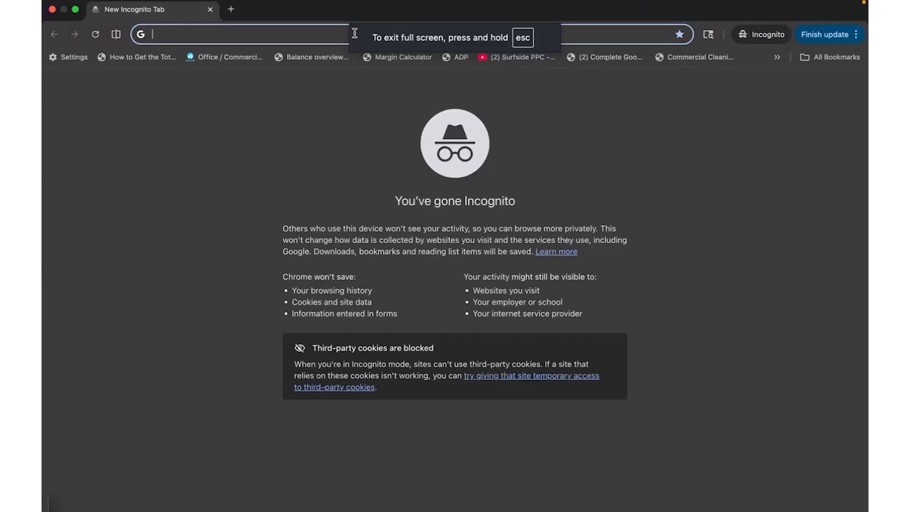
pyautogui.press('super+shift+n')
pyautogui.write('https://spotlesscleaningservice.bookingkoala.com/leads/form/commercial-cleaning-intake-test-')
pyautogui.click(596, 126)
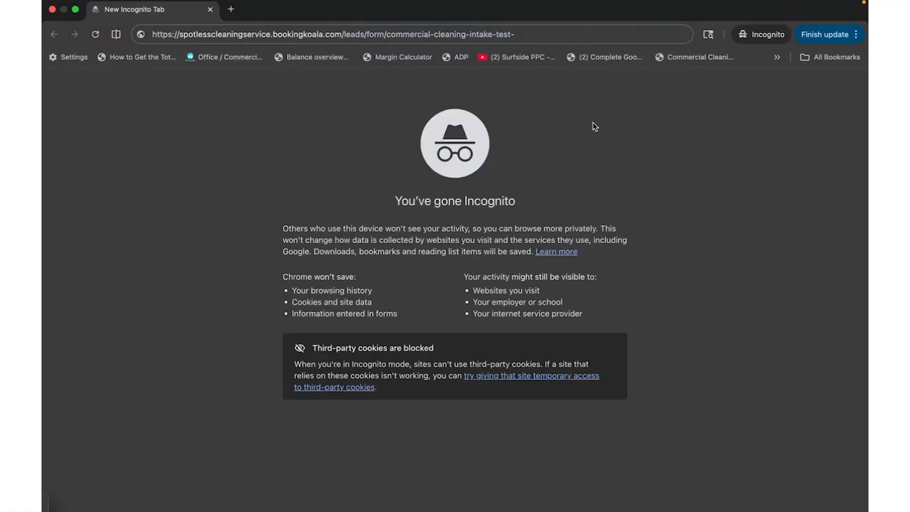
pyautogui.click(527, 34)
pyautogui.press('Return')
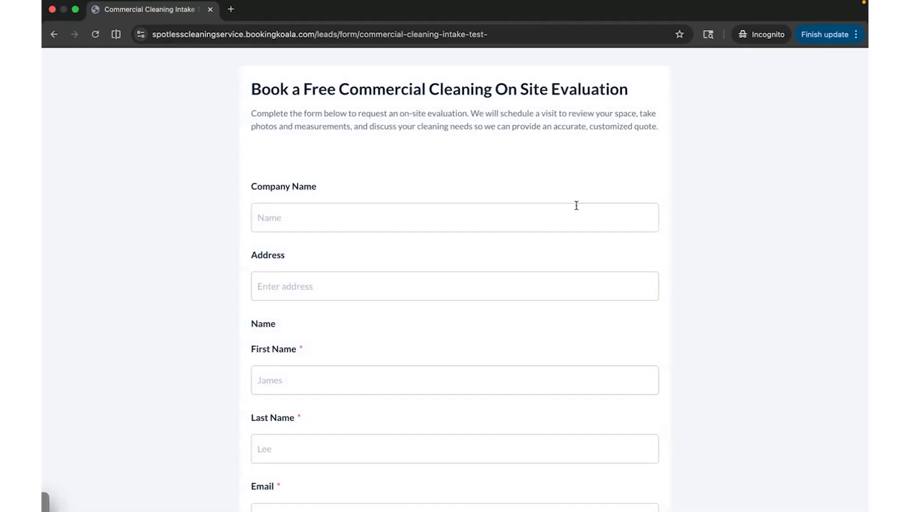
pyautogui.scroll(-6, 576, 202)
pyautogui.scroll(-5, 577, 194)
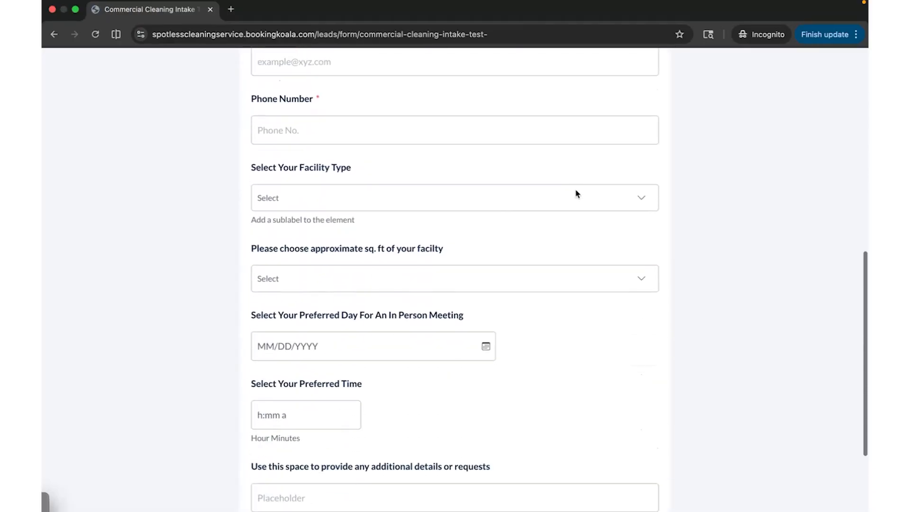
pyautogui.click(581, 142)
pyautogui.click(582, 143)
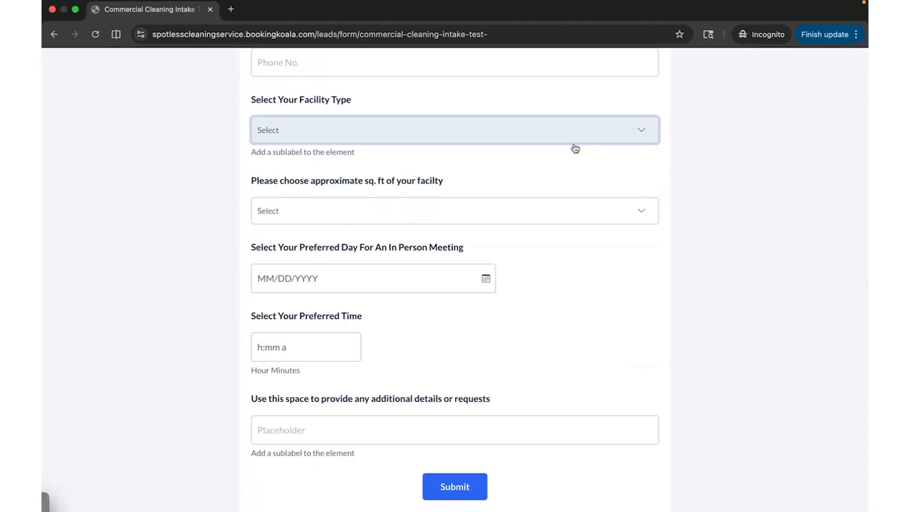
pyautogui.scroll(8, 417, 388)
pyautogui.scroll(4, 416, 387)
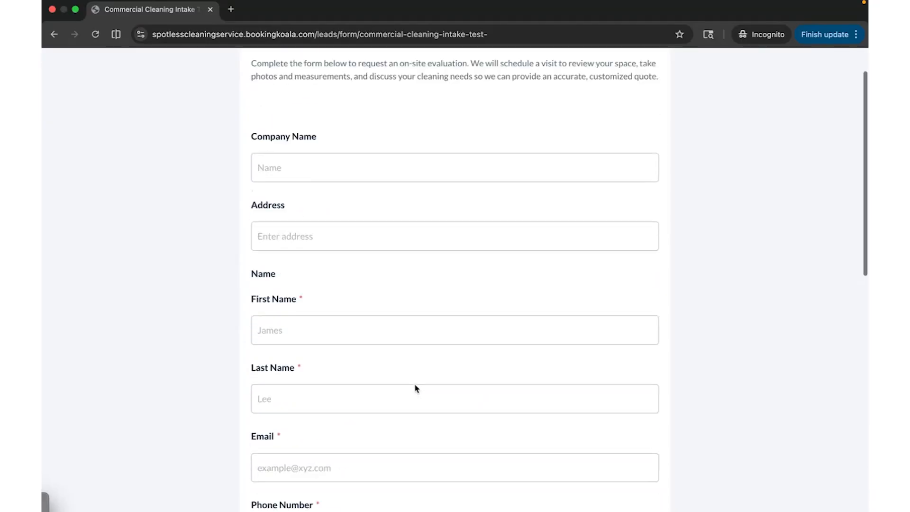
# Fill in the company name 'T', street address, contact's first and last name, e-mail and phone number.
pyautogui.click(351, 219)
pyautogui.write('Tee Tree')
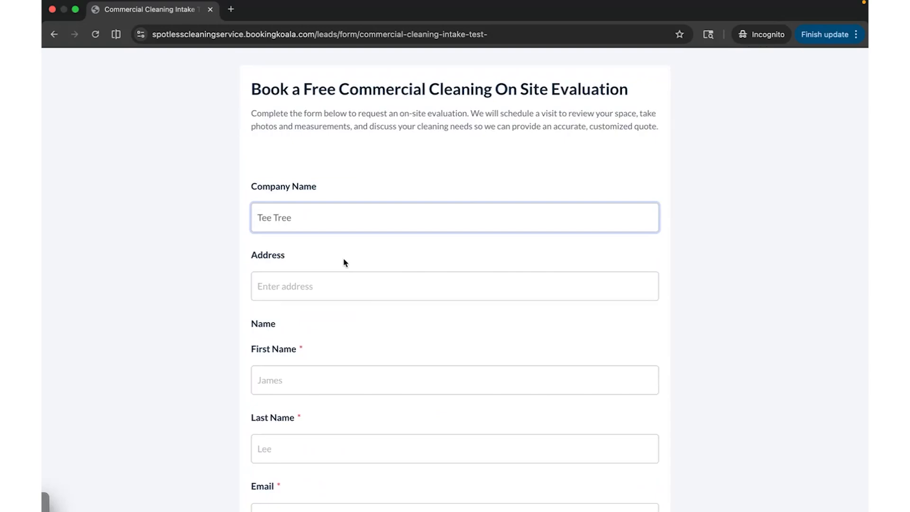
pyautogui.click(319, 283)
pyautogui.write('123 M')
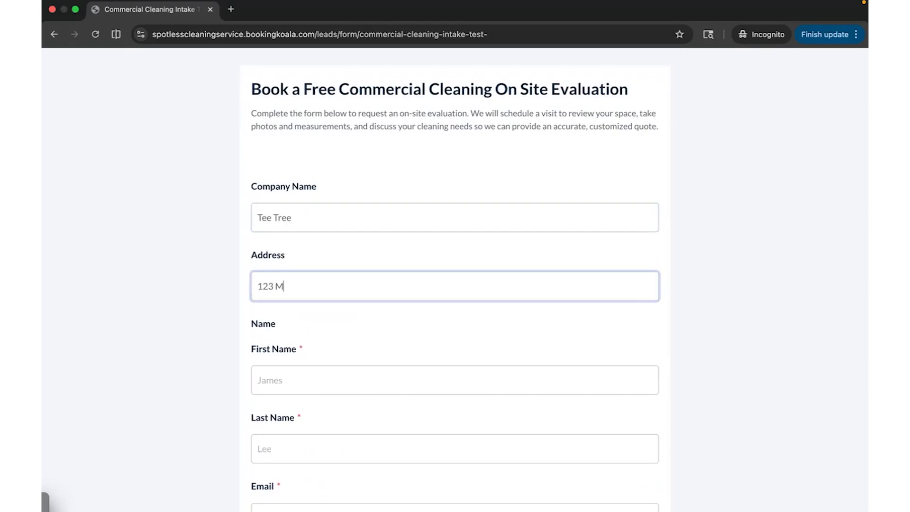
pyautogui.write('ain Street')
pyautogui.click(325, 389)
pyautogui.click(344, 459)
pyautogui.scroll(-2, 325, 394)
pyautogui.press('Tab')
pyautogui.scroll(-3, 303, 401)
pyautogui.click(303, 401)
# Choose Apartment Building, 20,000 to 49,999 sq. ft., meeting day 08/08/2026 and 10:45 PM.
pyautogui.scroll(-2, 305, 394)
pyautogui.click(305, 384)
pyautogui.click(323, 382)
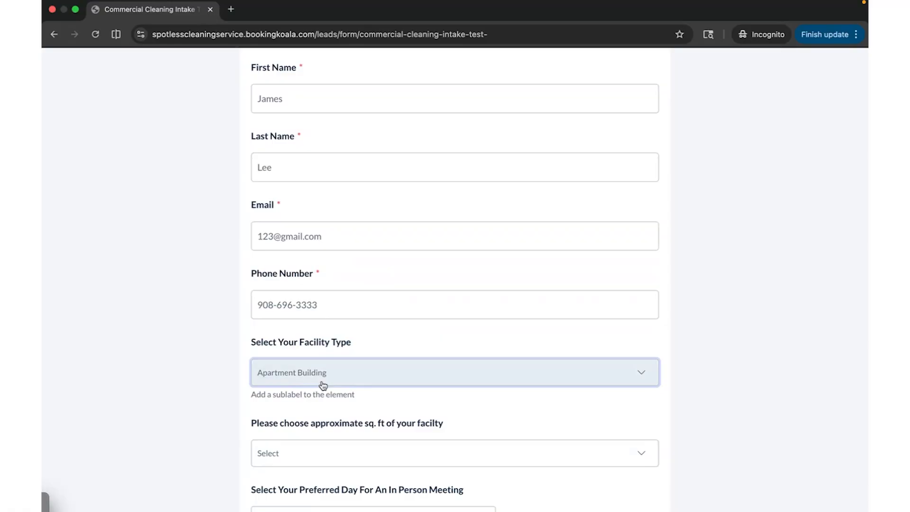
pyautogui.scroll(-2, 323, 385)
pyautogui.click(320, 387)
pyautogui.click(311, 324)
pyautogui.scroll(-3, 311, 325)
pyautogui.click(324, 340)
pyautogui.click(376, 236)
pyautogui.click(338, 412)
pyautogui.click(321, 346)
# Enter 'We would like a morning appointment' as details, submit the lead, and close the window.
pyautogui.press('Tab')
pyautogui.write('We would like a morning appointment')
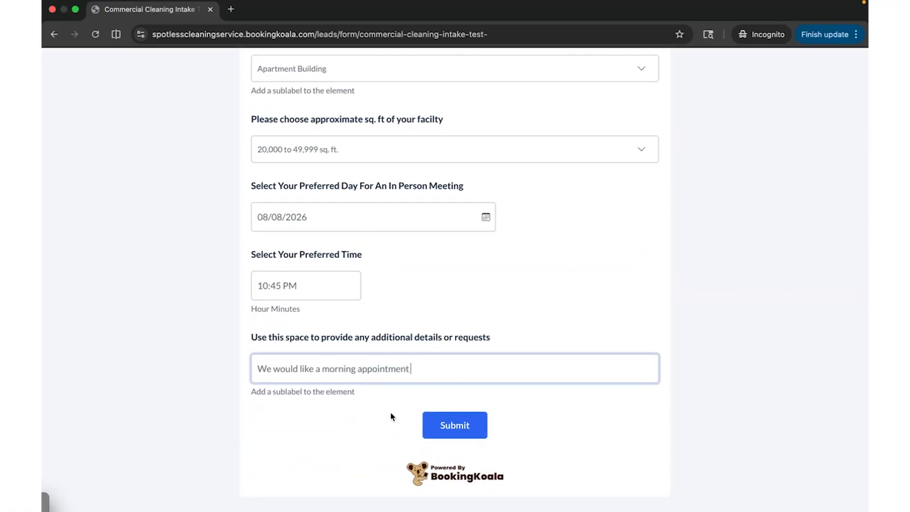
pyautogui.click(476, 429)
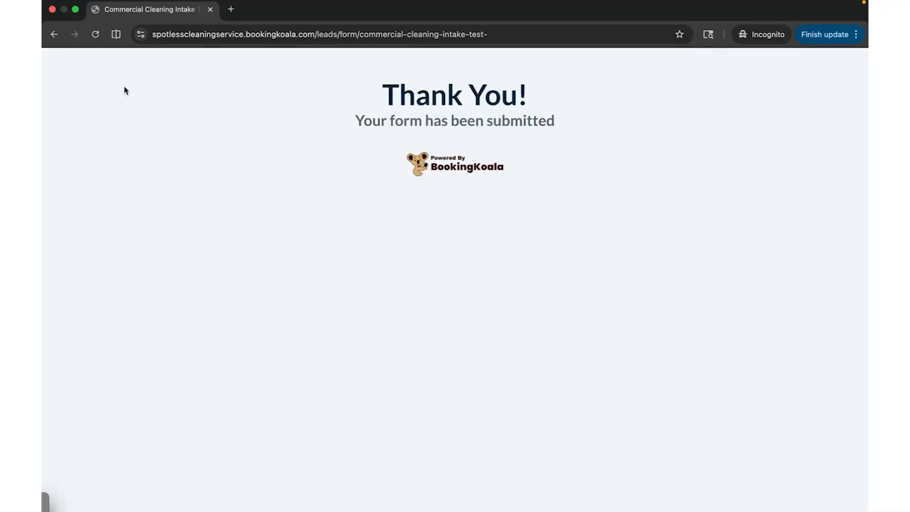
pyautogui.click(210, 10)
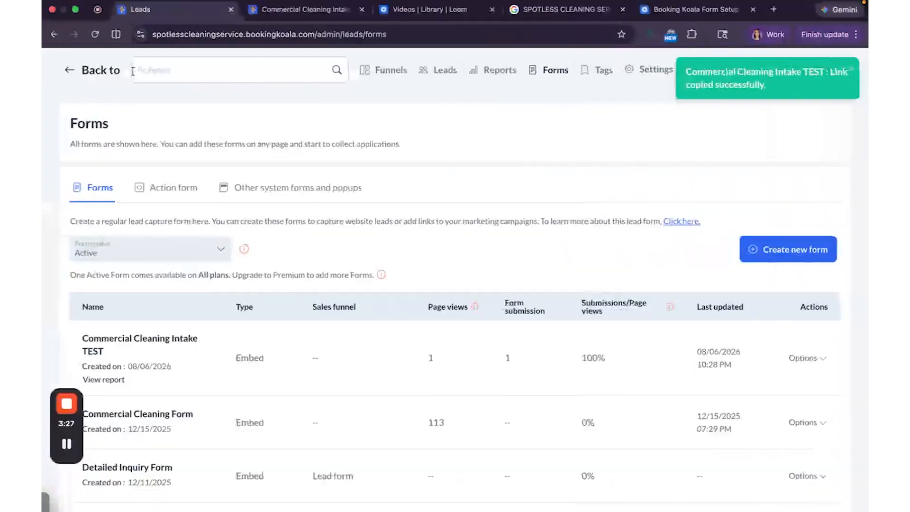
# Reload the Forms list, view the intake test form's leads, and open the newest lead's actions.
pyautogui.click(101, 36)
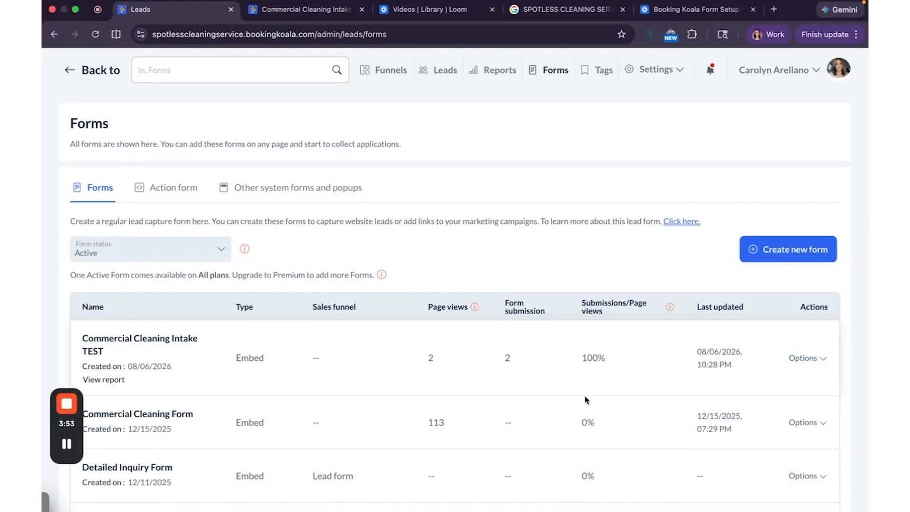
pyautogui.click(825, 364)
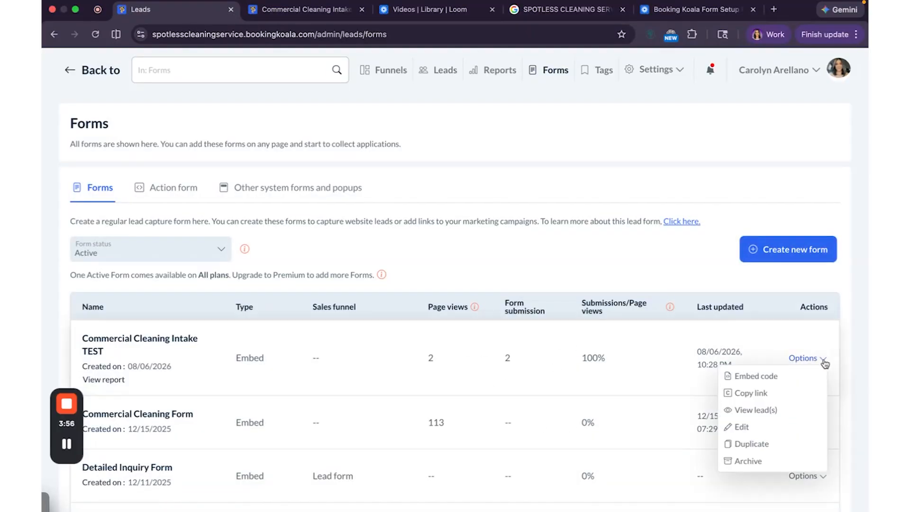
pyautogui.click(783, 413)
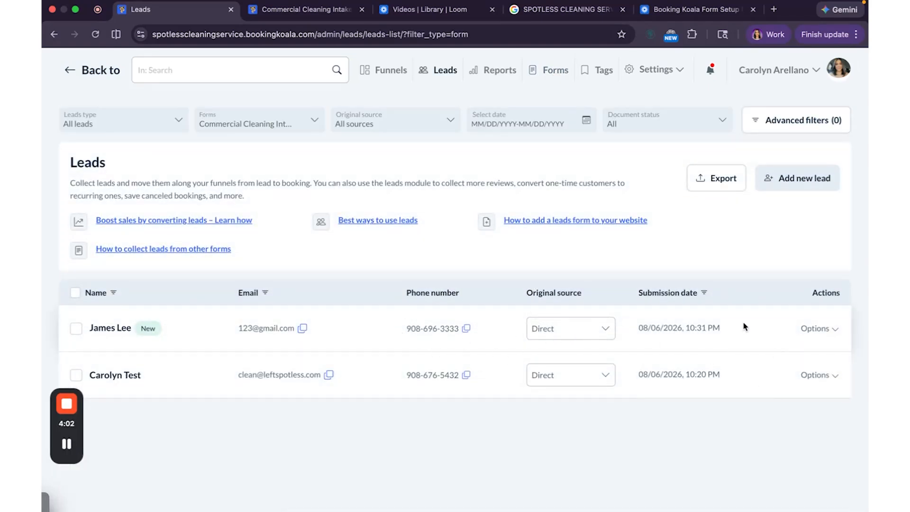
pyautogui.click(824, 332)
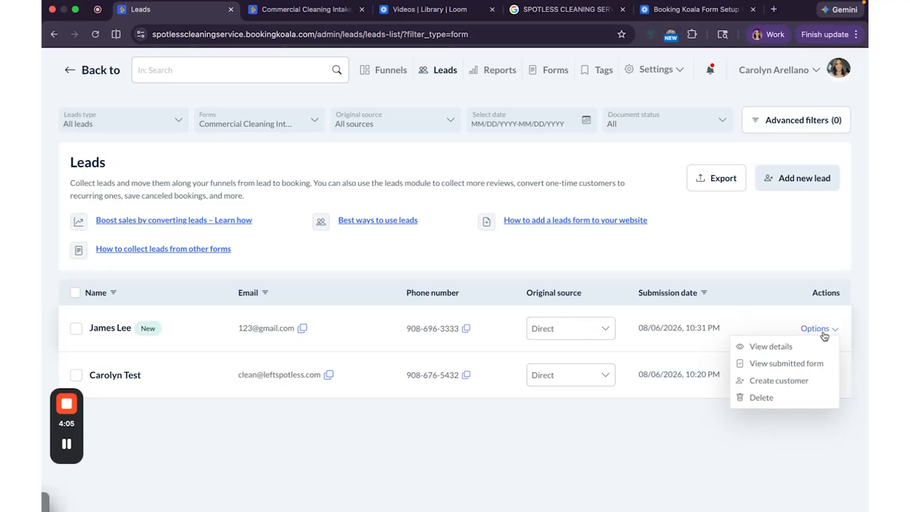
# Open the new lead's submitted form and scroll through its answers, including 20,000 to 49,999 sq. ft.
pyautogui.click(798, 367)
pyautogui.click(575, 277)
pyautogui.scroll(-5, 574, 280)
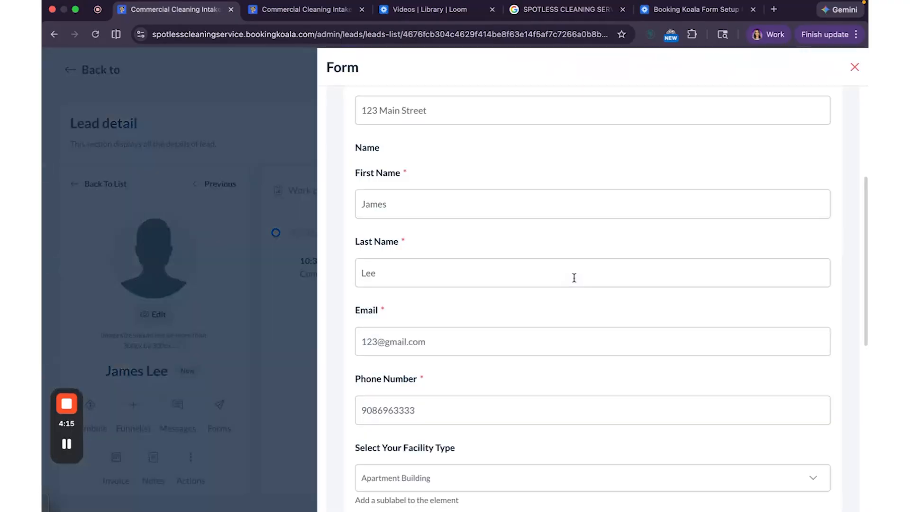
pyautogui.scroll(-8, 577, 285)
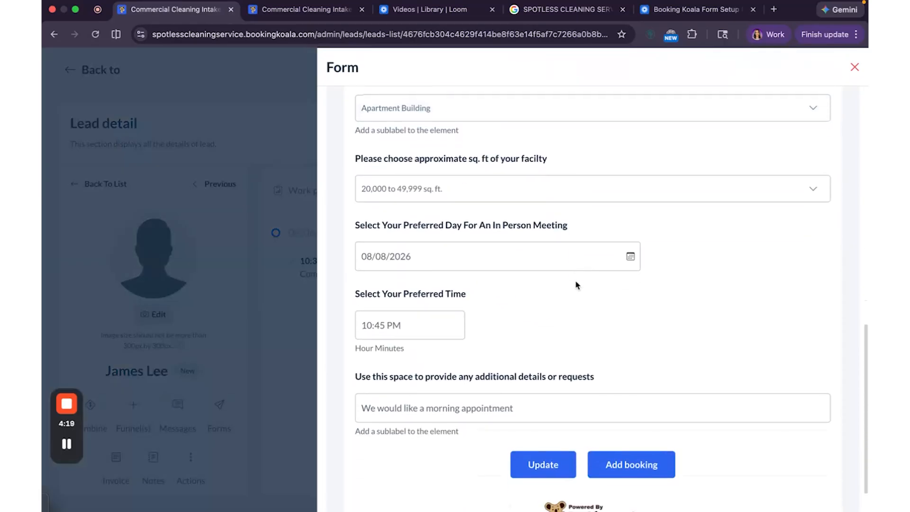
pyautogui.scroll(8, 576, 284)
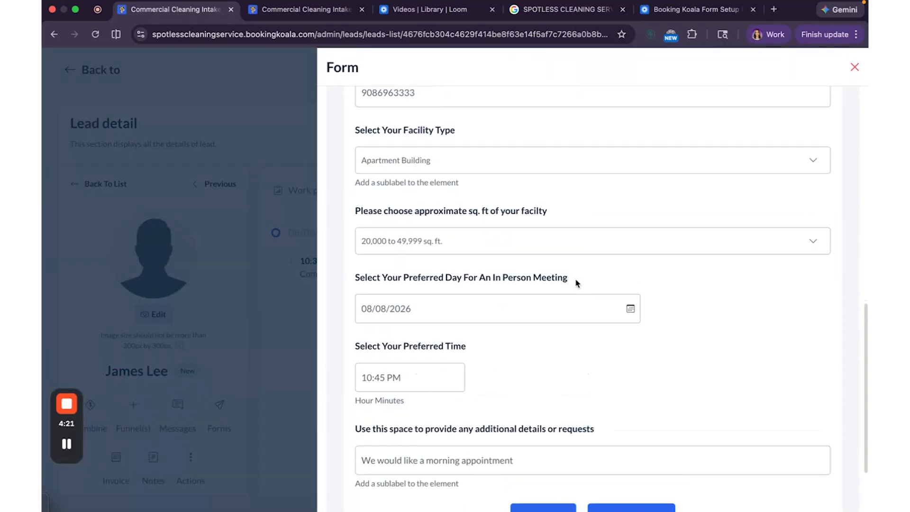
pyautogui.scroll(-8, 576, 280)
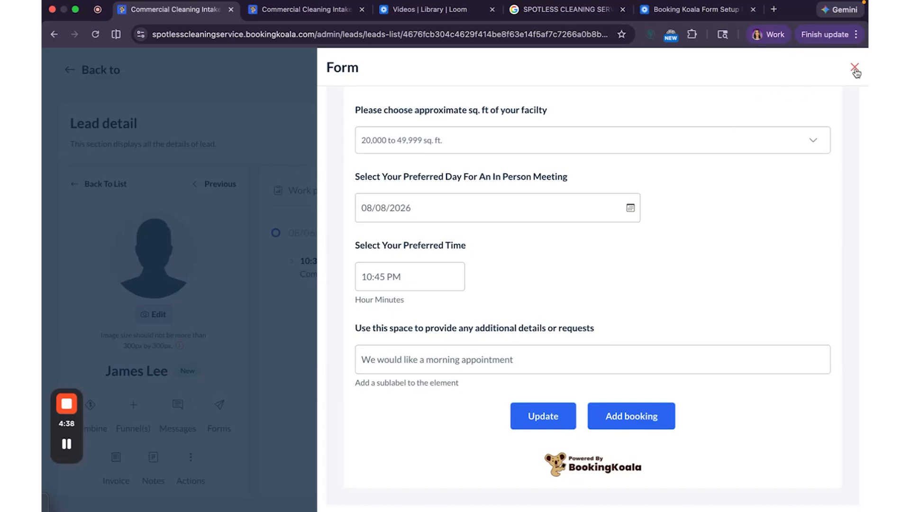
# Close the submitted answers and go back to the Admin dashboard.
pyautogui.click(856, 70)
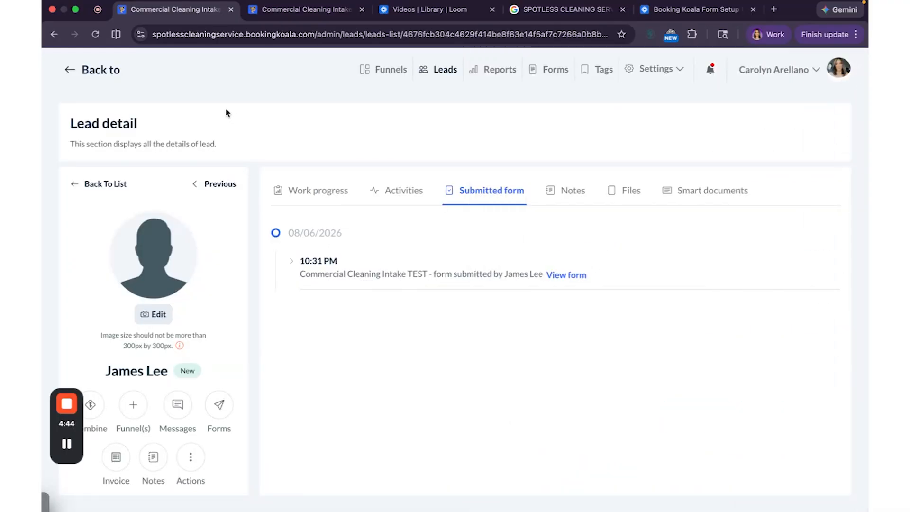
pyautogui.click(81, 78)
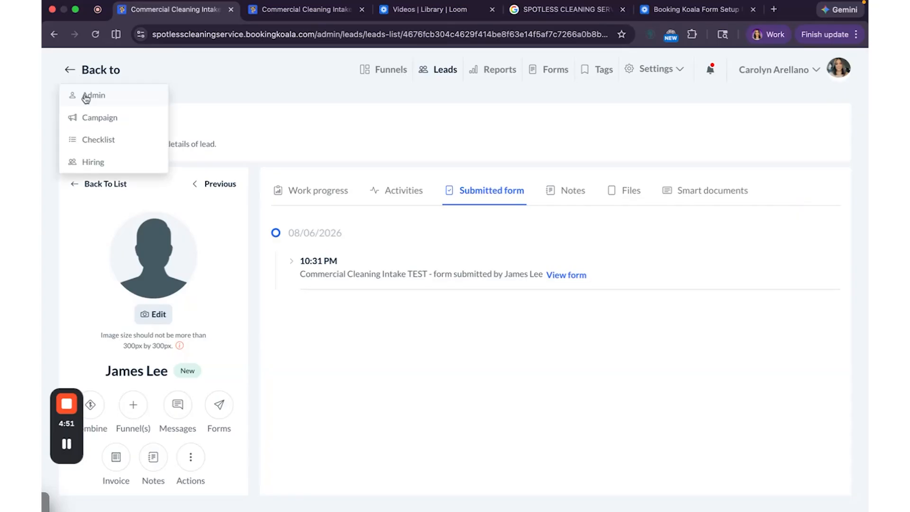
pyautogui.click(86, 97)
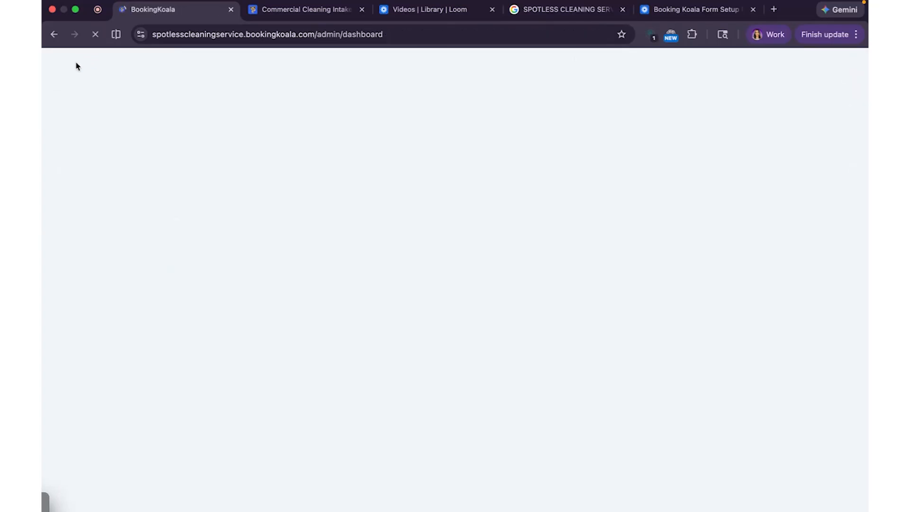